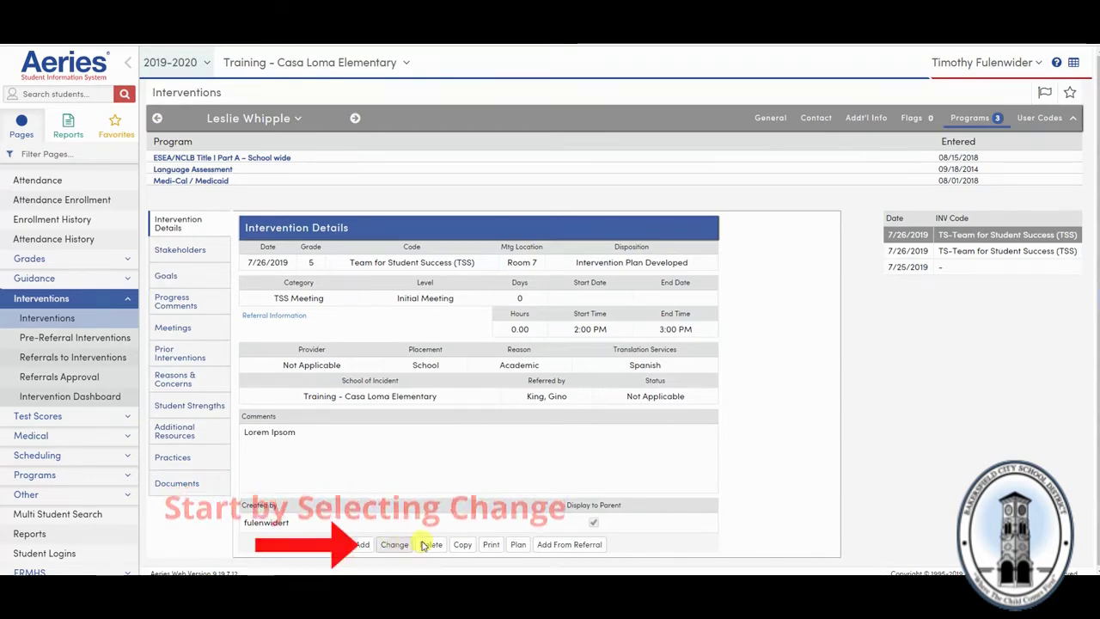
- Edit the selected 7/26/2019 intervention, choosing Team for Student Success (TSS) as the code and In Progress as the disposition
{"action": "left_click", "coordinate": [397, 545]}
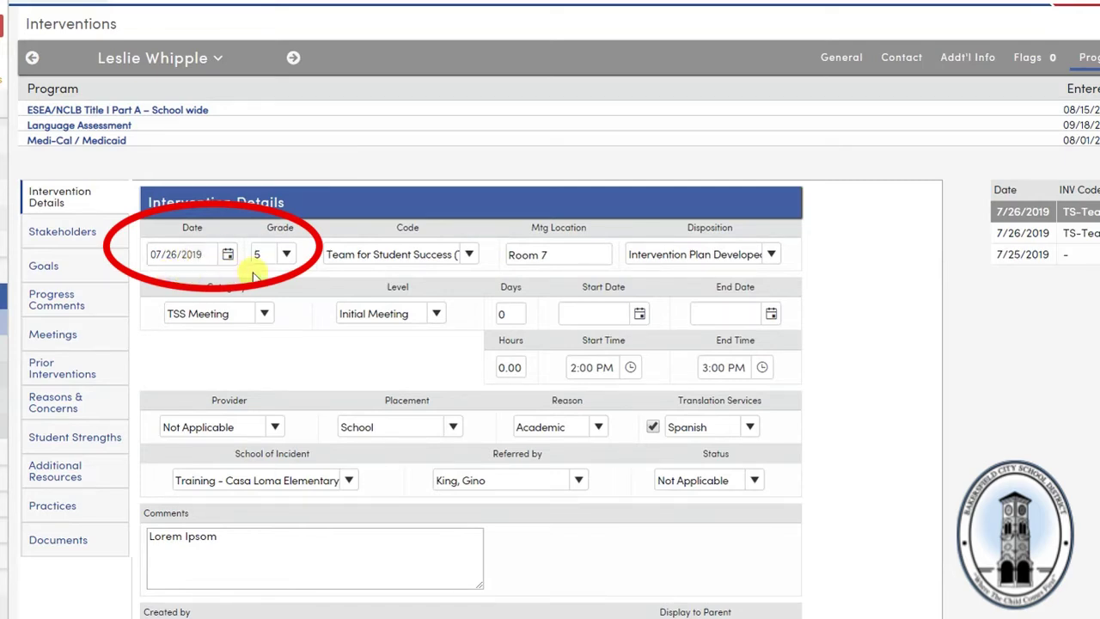
{"action": "left_click", "coordinate": [470, 255]}
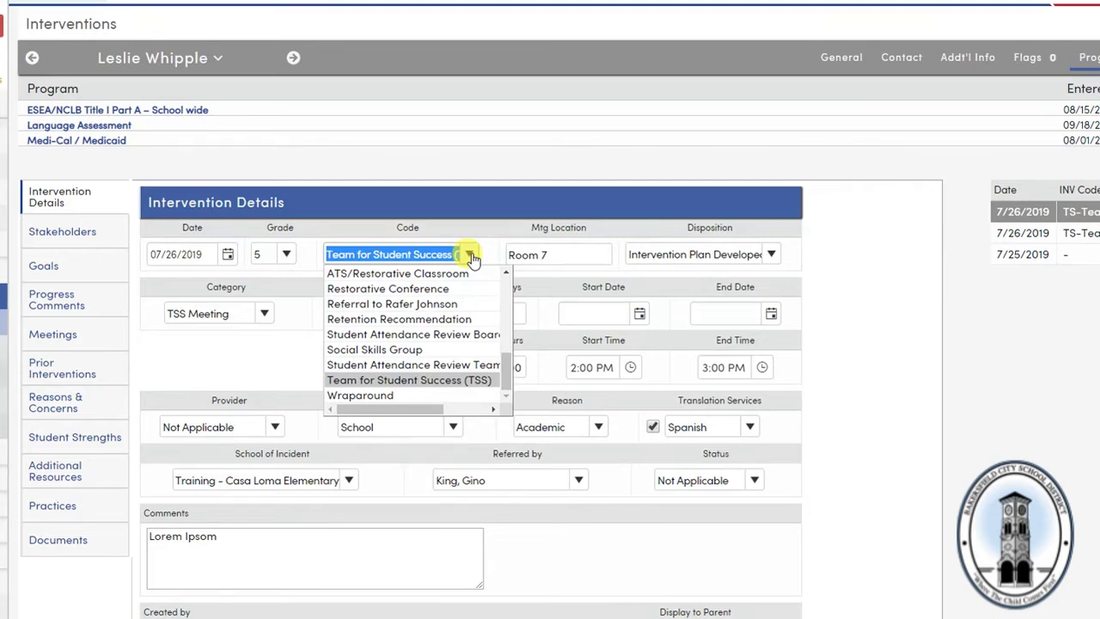
{"action": "left_click", "coordinate": [474, 381]}
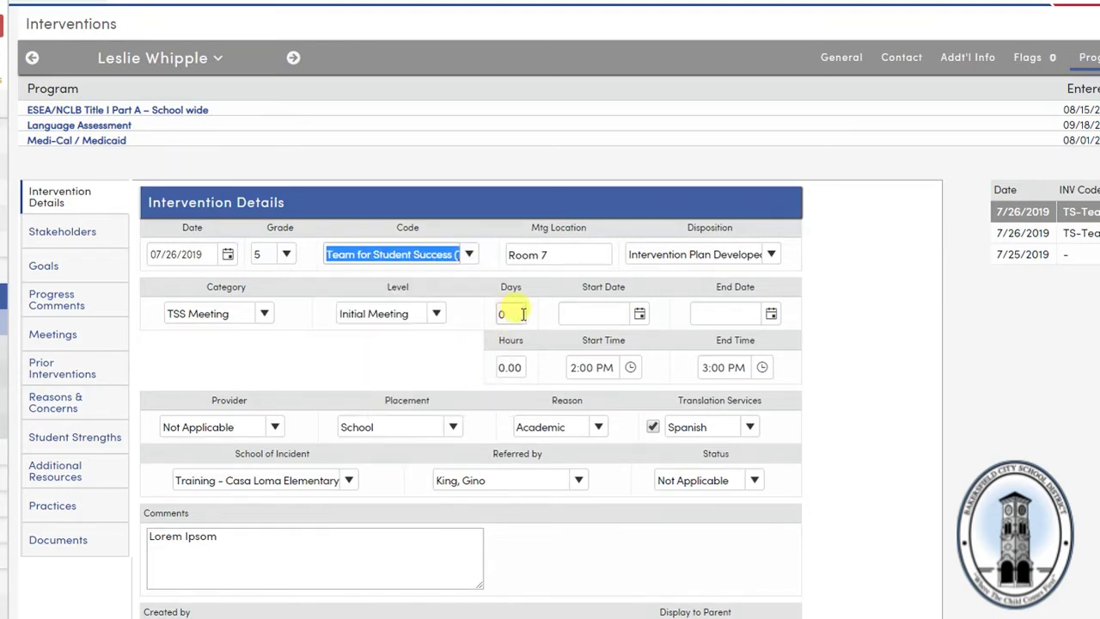
{"action": "left_click", "coordinate": [558, 255]}
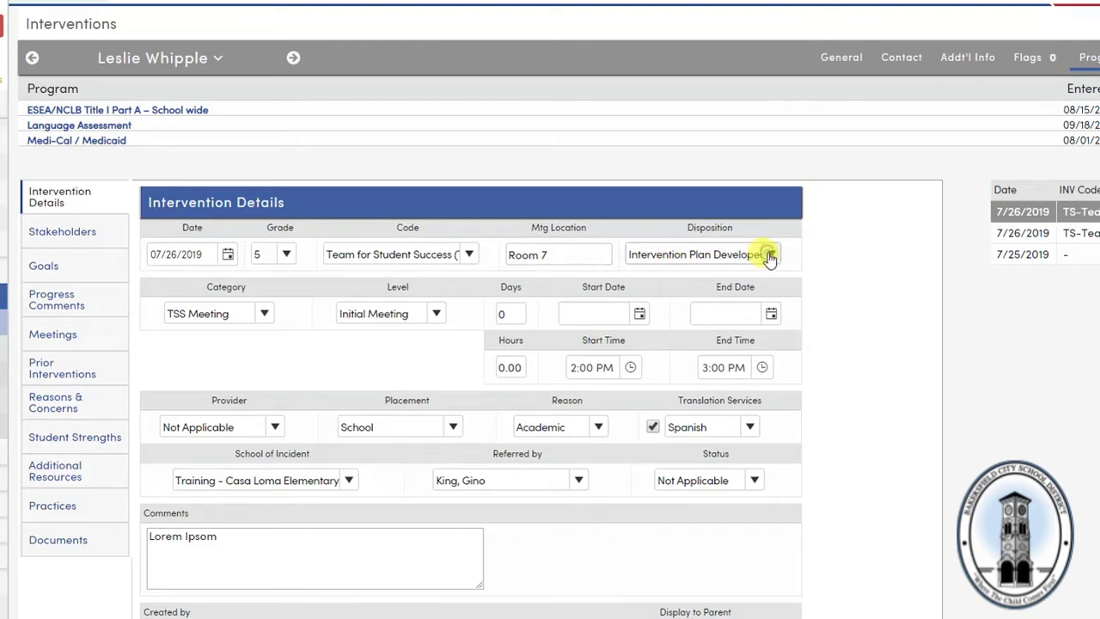
{"action": "left_click", "coordinate": [769, 255]}
{"action": "left_click", "coordinate": [681, 338]}
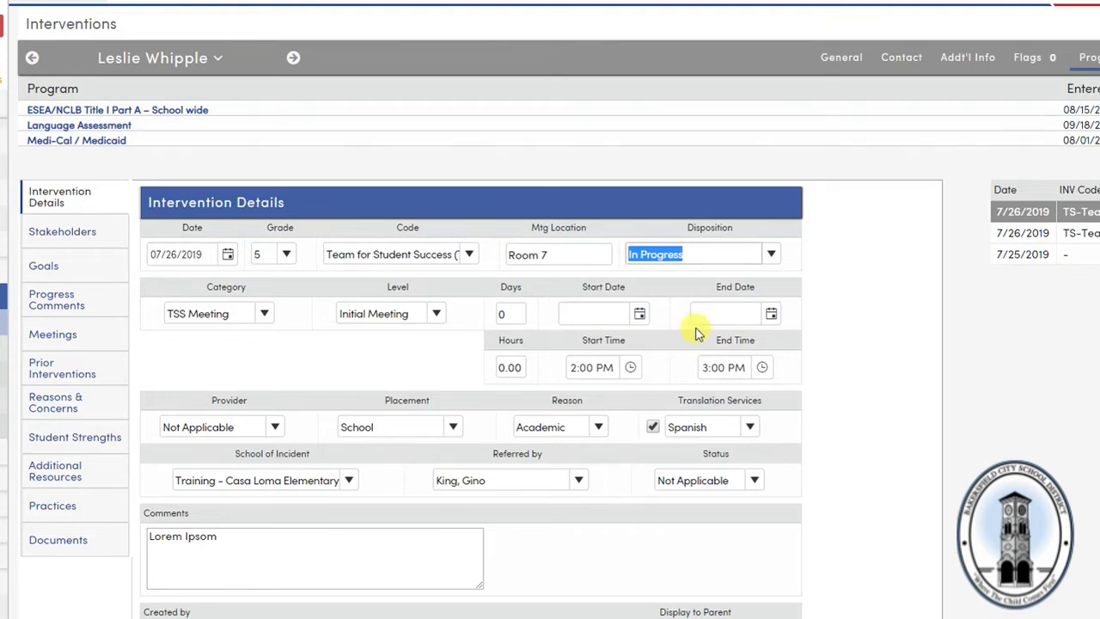
- Set the intervention category to TSS Meeting and the level to Initial Meeting, and look at the end time choices
{"action": "left_click", "coordinate": [266, 314]}
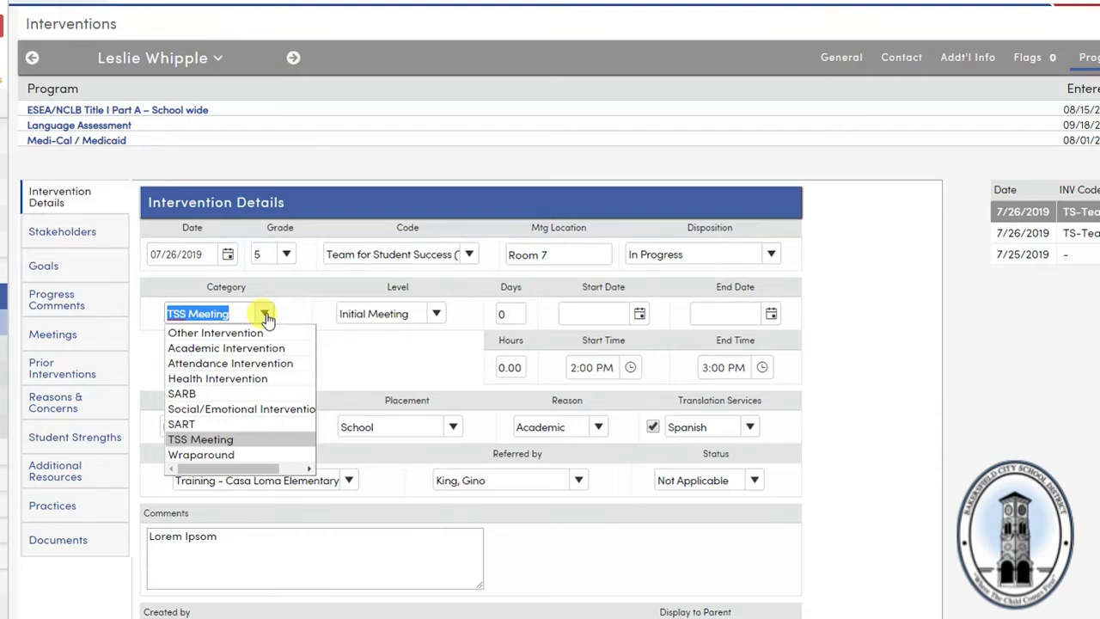
{"action": "left_click", "coordinate": [245, 440]}
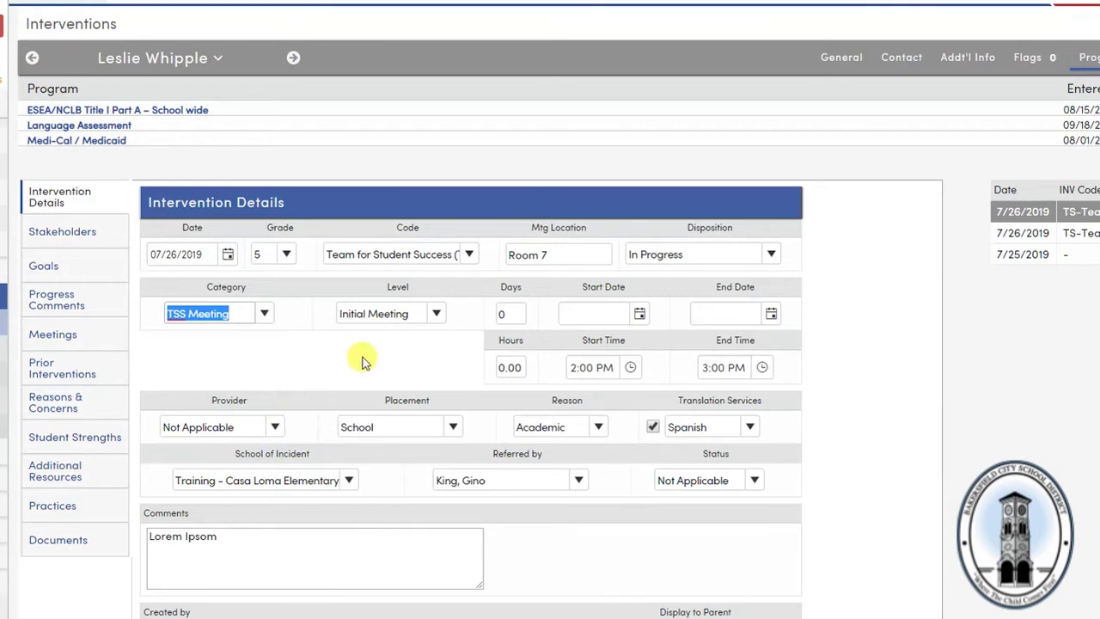
{"action": "left_click", "coordinate": [437, 315]}
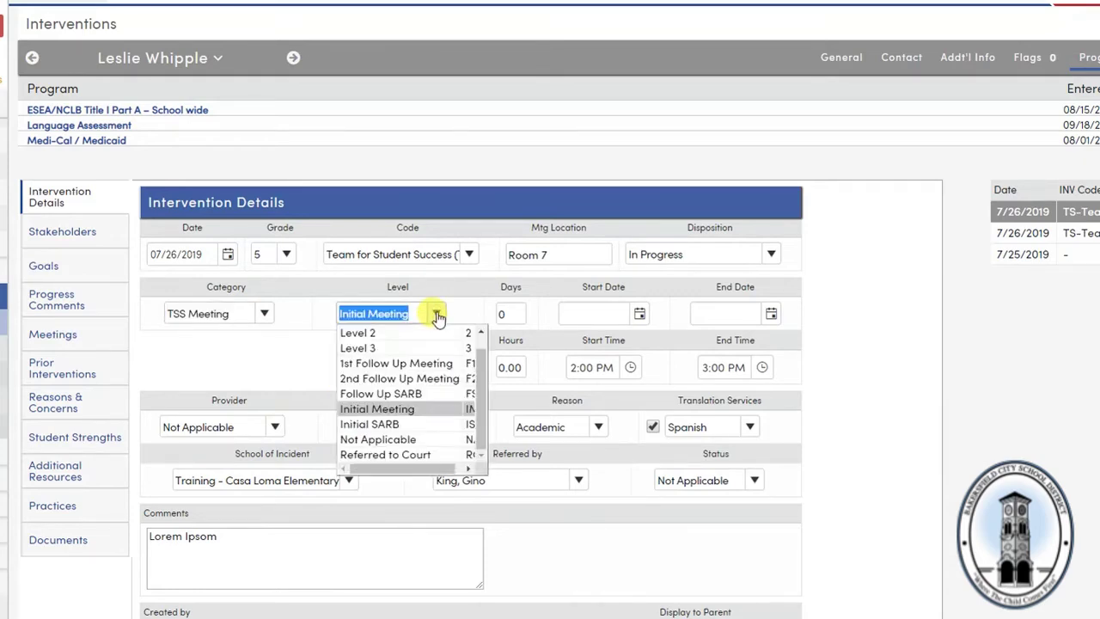
{"action": "left_click", "coordinate": [416, 410]}
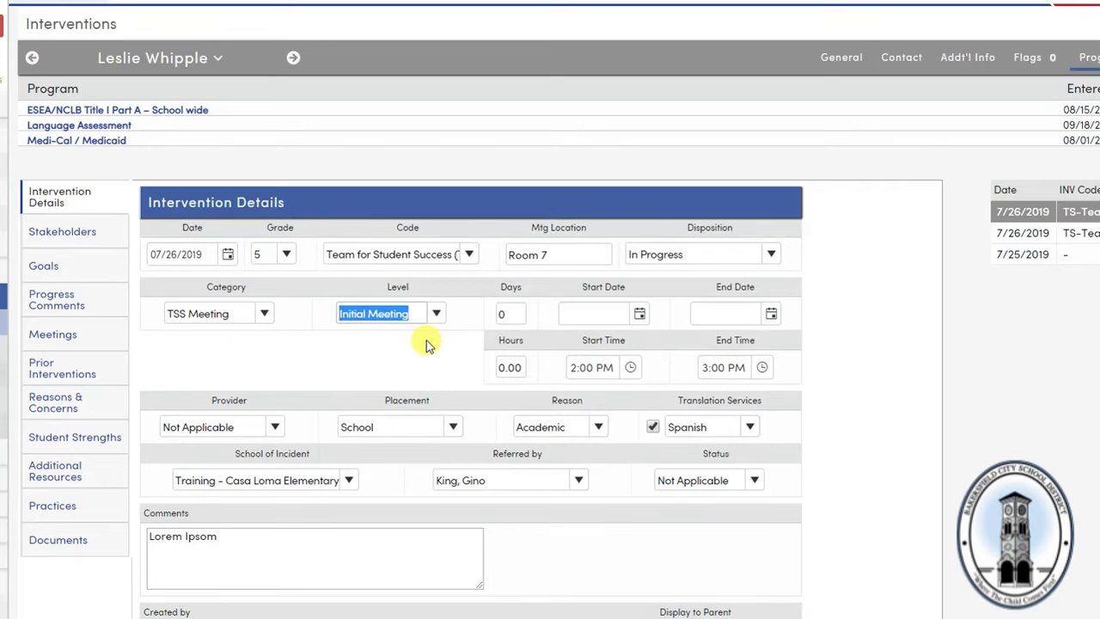
{"action": "left_click", "coordinate": [762, 369]}
{"action": "left_click", "coordinate": [762, 369]}
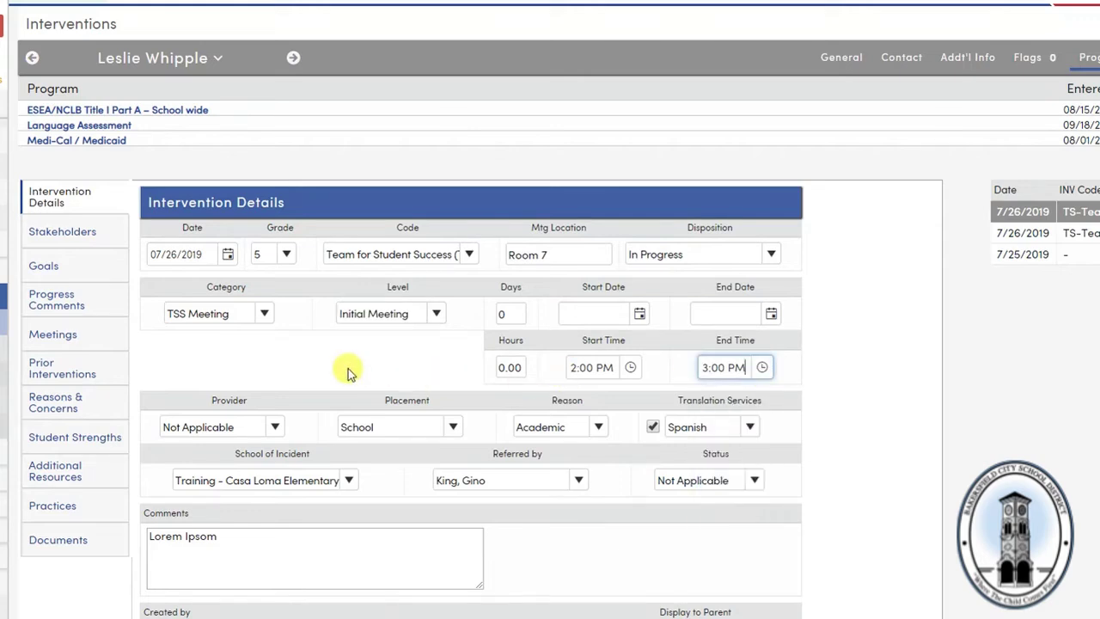
- Choose Not Applicable as the provider, School as the placement and Academic as the reason
{"action": "left_click", "coordinate": [275, 428]}
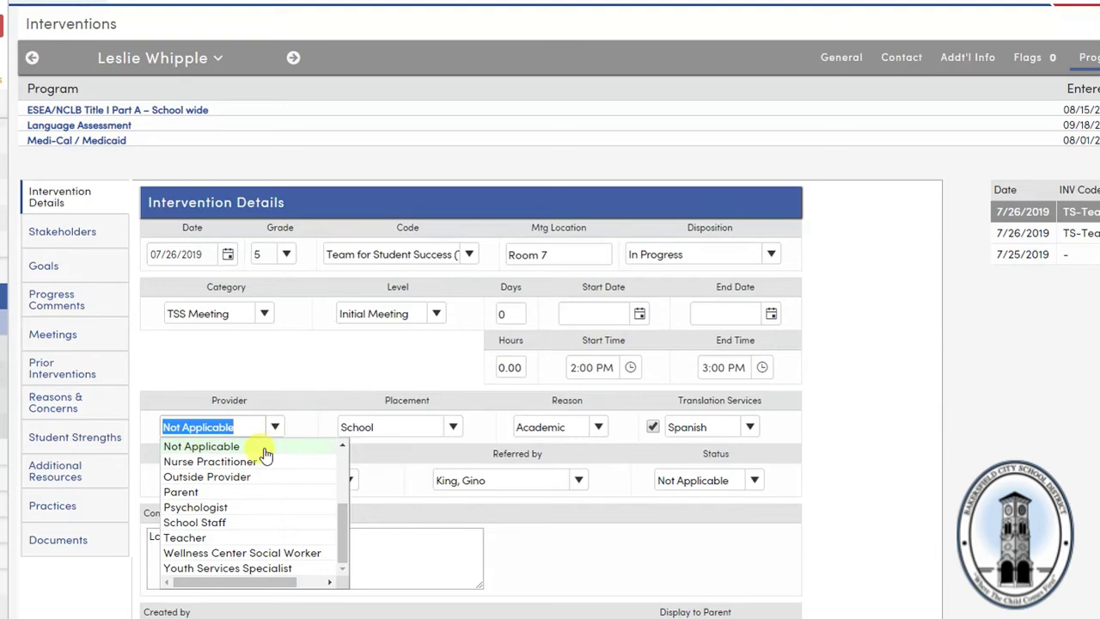
{"action": "left_click", "coordinate": [265, 455]}
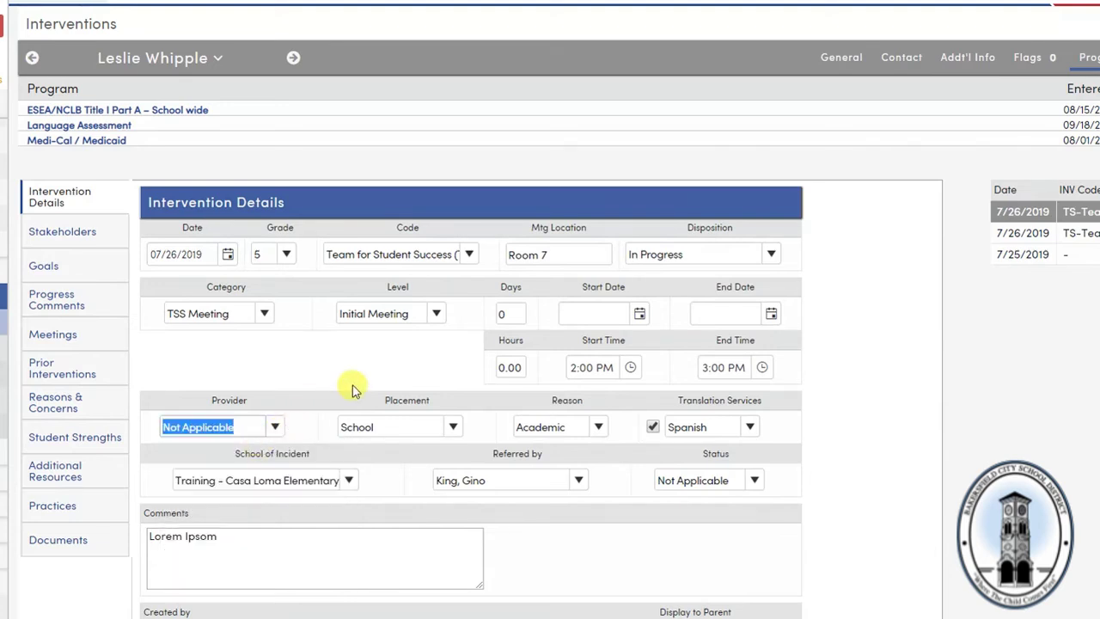
{"action": "left_click", "coordinate": [451, 429]}
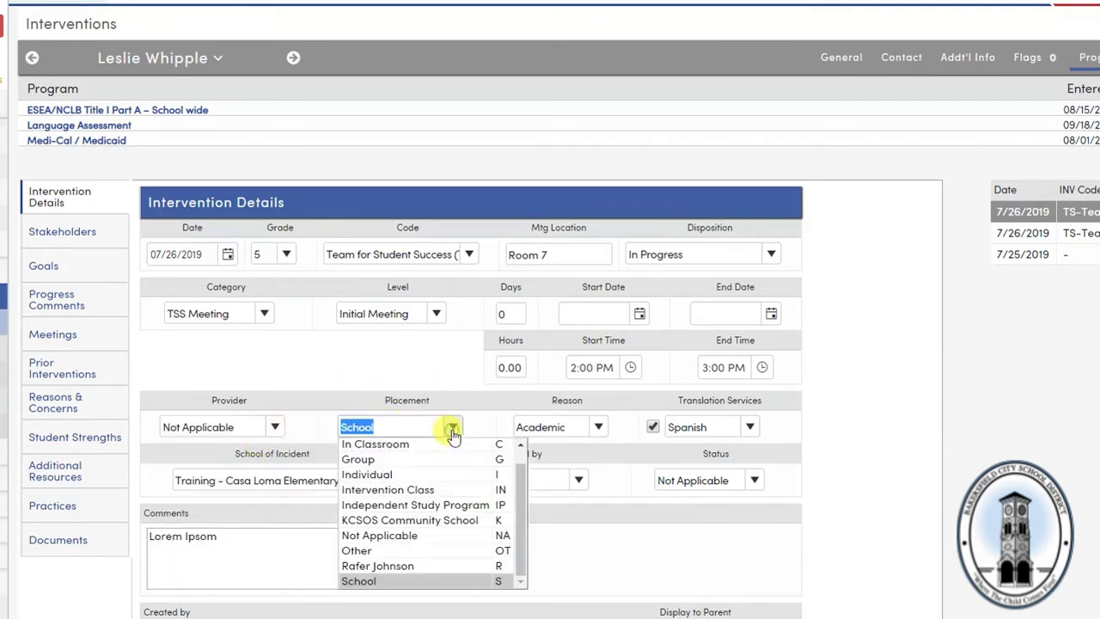
{"action": "left_click", "coordinate": [426, 581]}
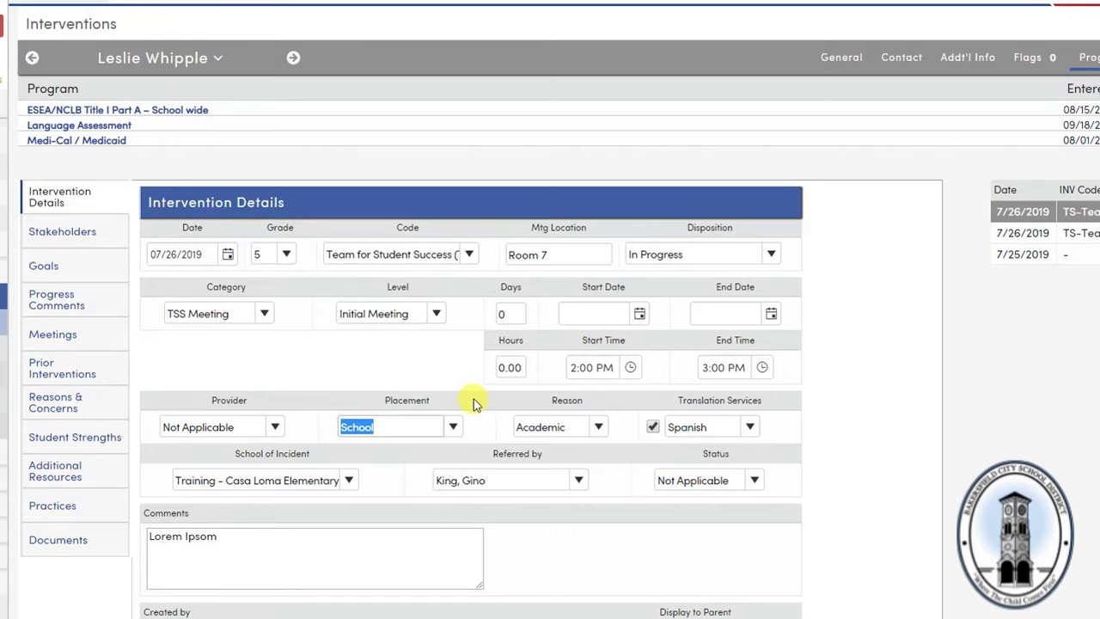
{"action": "left_click", "coordinate": [599, 430]}
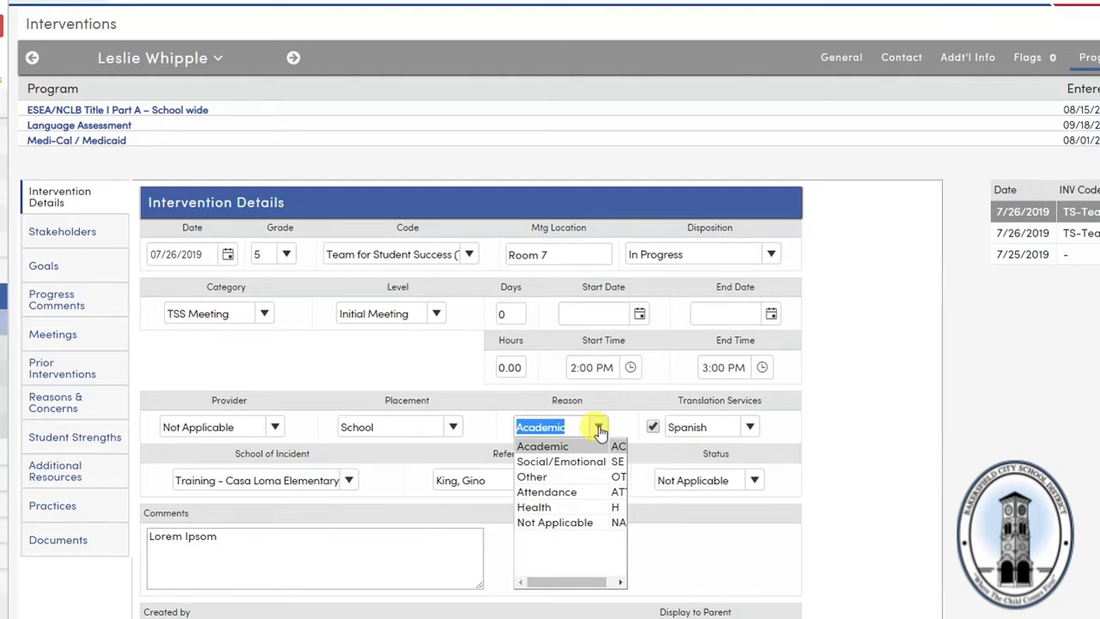
{"action": "left_click", "coordinate": [585, 444]}
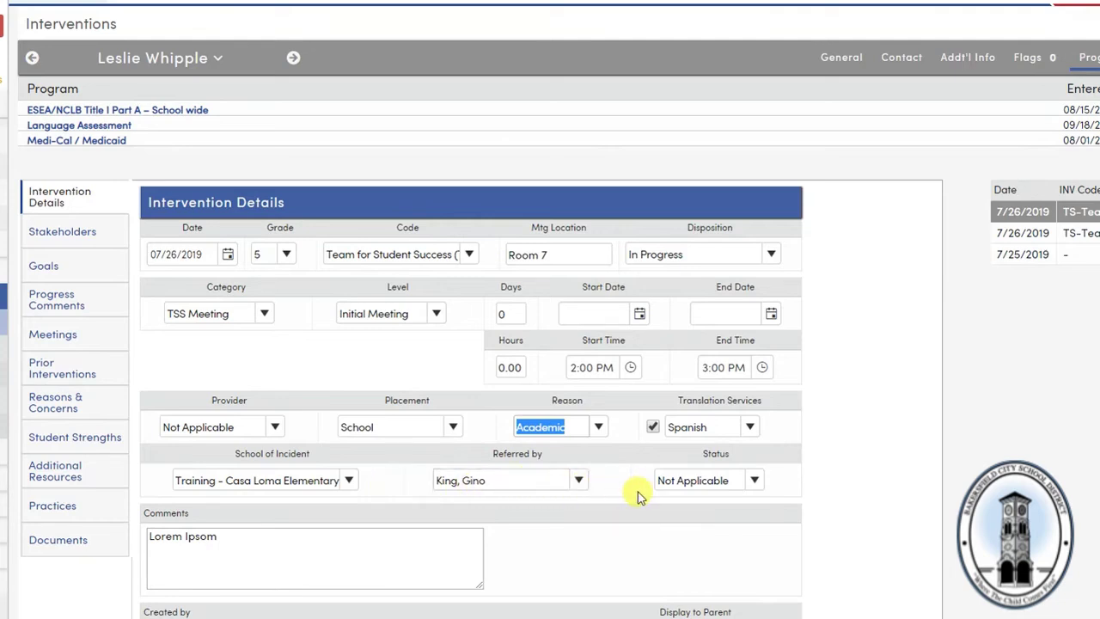
- Check the status options without picking a new one, place the cursor in the comments, and save the intervention details
{"action": "left_click", "coordinate": [754, 482]}
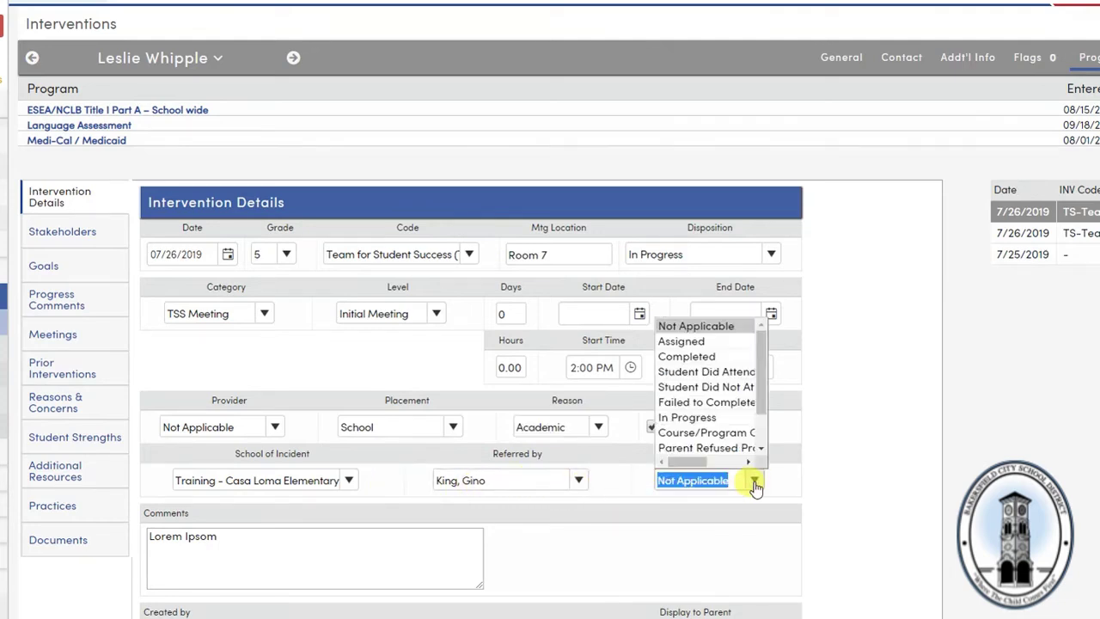
{"action": "left_click", "coordinate": [754, 482]}
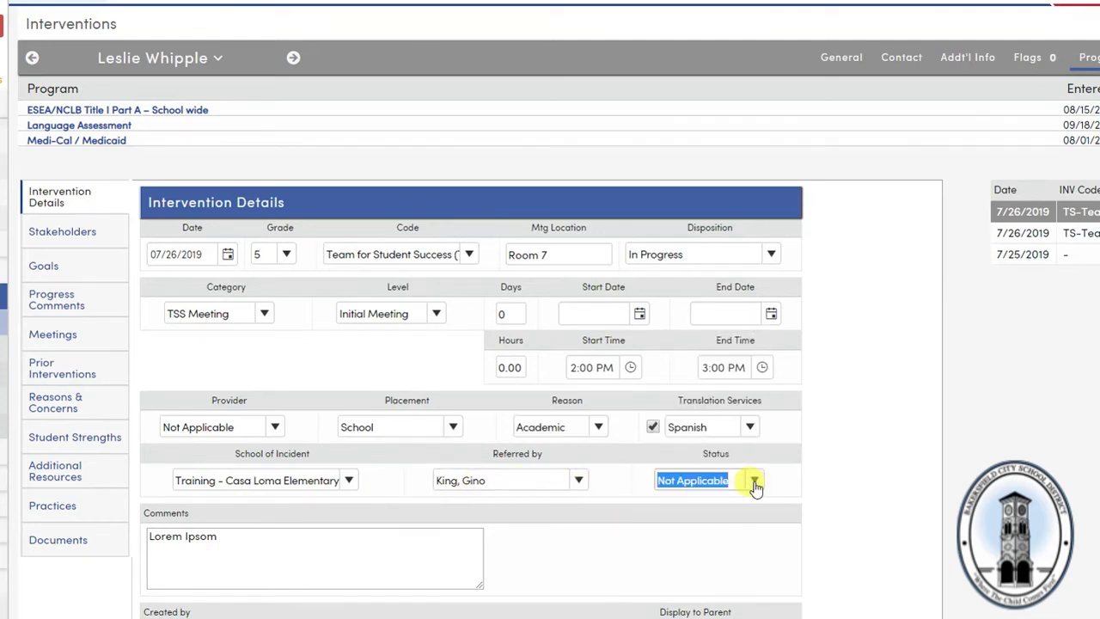
{"action": "left_click", "coordinate": [255, 536]}
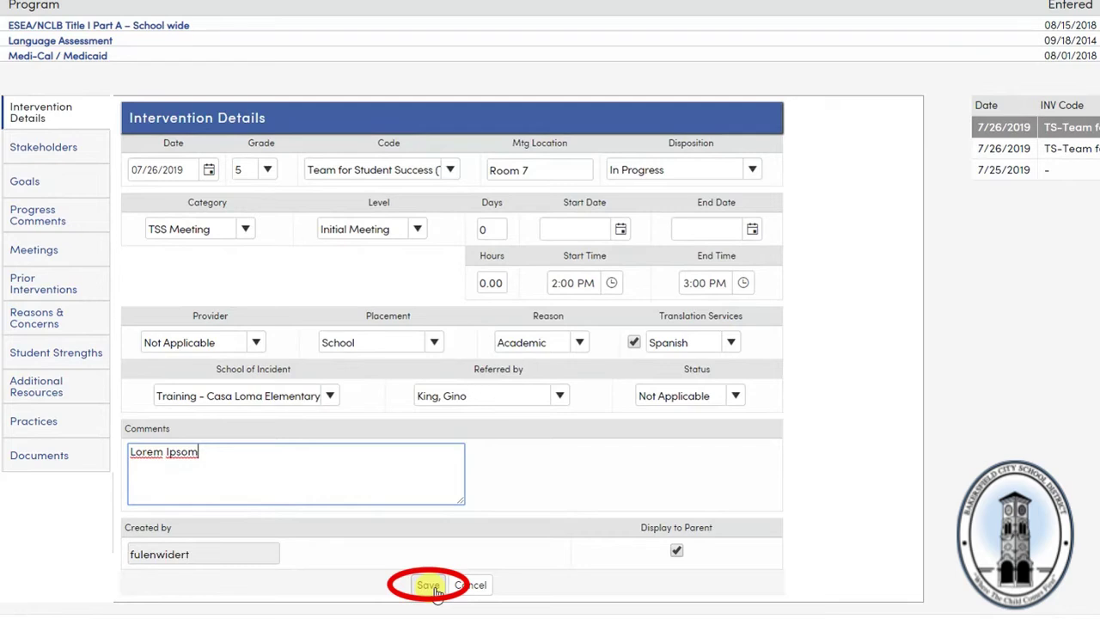
{"action": "left_click", "coordinate": [428, 585]}
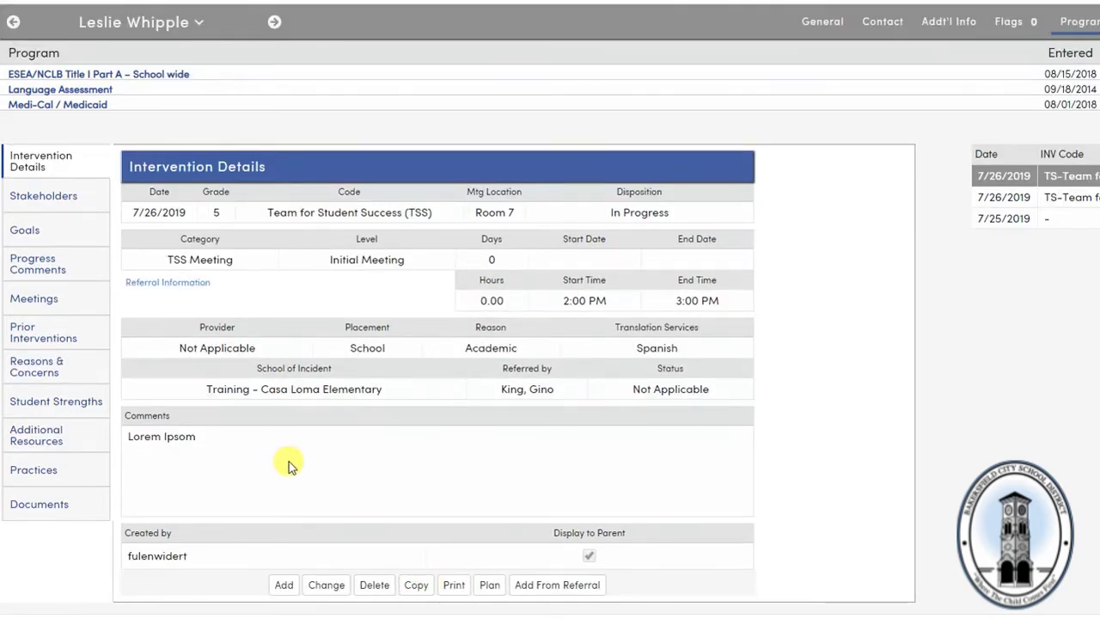
- Review the intervention's stakeholders and the fields of a blank stakeholder record, discarding the record
{"action": "left_click", "coordinate": [30, 206]}
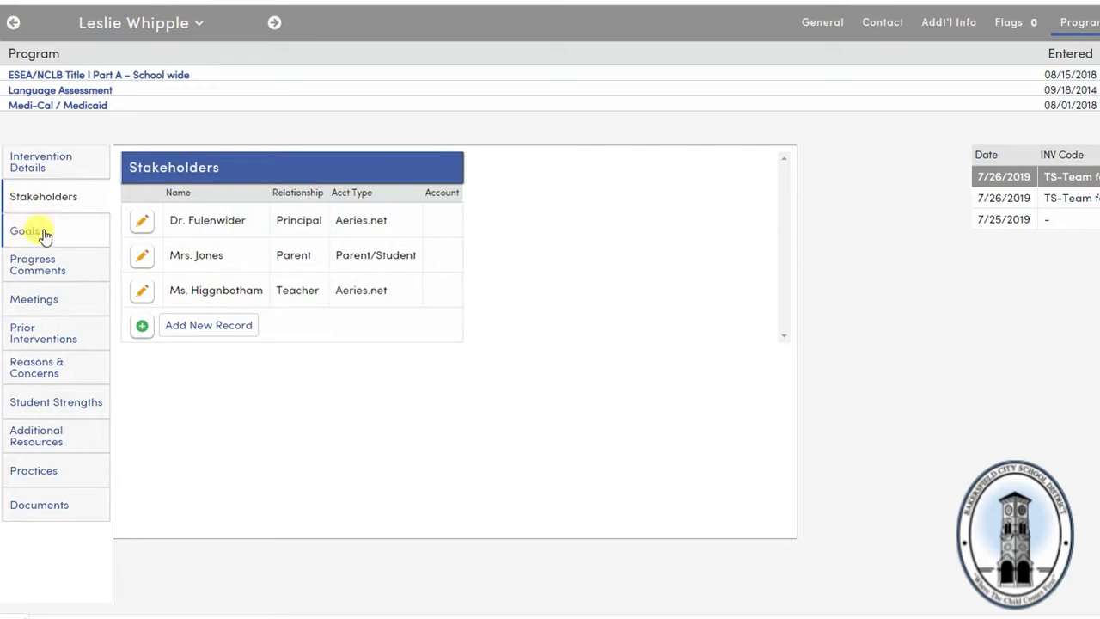
{"action": "left_click", "coordinate": [221, 331]}
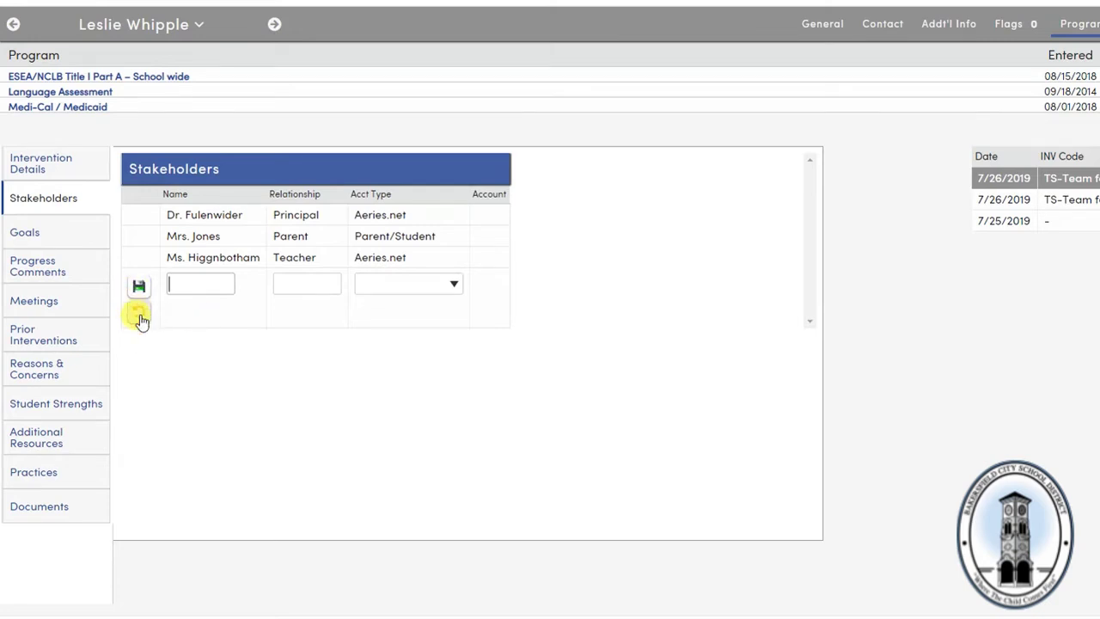
{"action": "left_click", "coordinate": [140, 315]}
- Review the intervention goals, examine the goal types and fields of a blank goal record, and discard it
{"action": "left_click", "coordinate": [60, 239]}
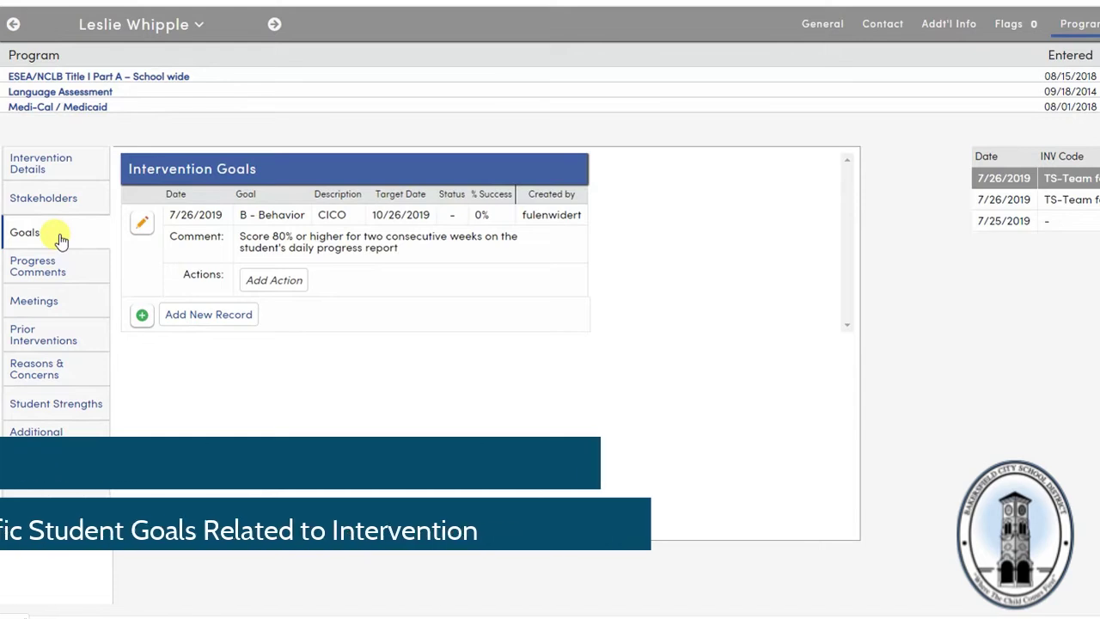
{"action": "left_click", "coordinate": [200, 317]}
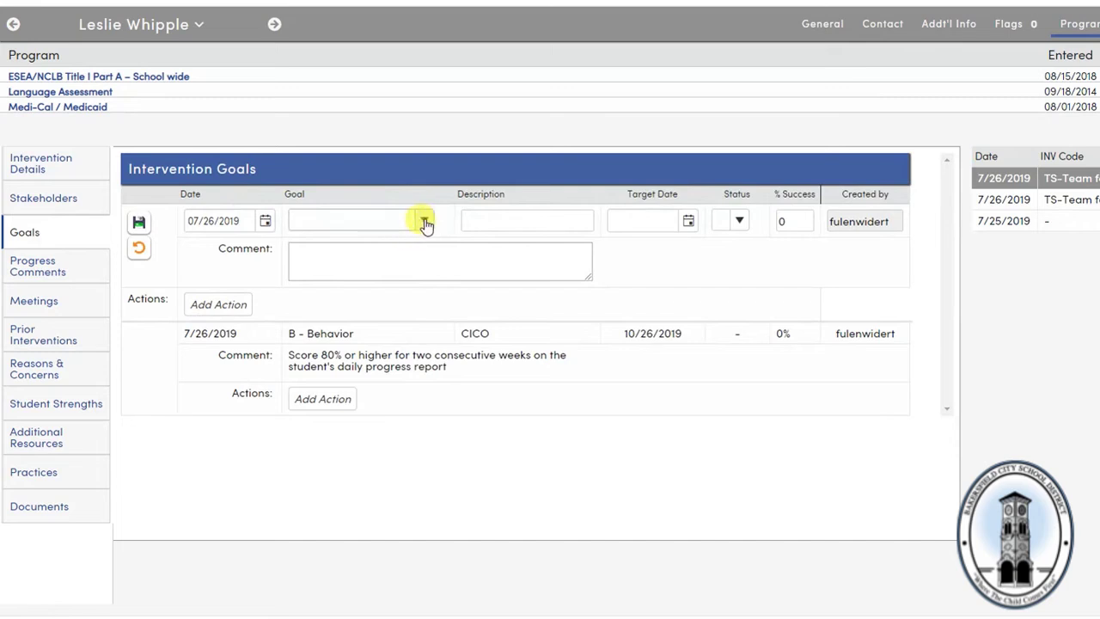
{"action": "left_click", "coordinate": [424, 222]}
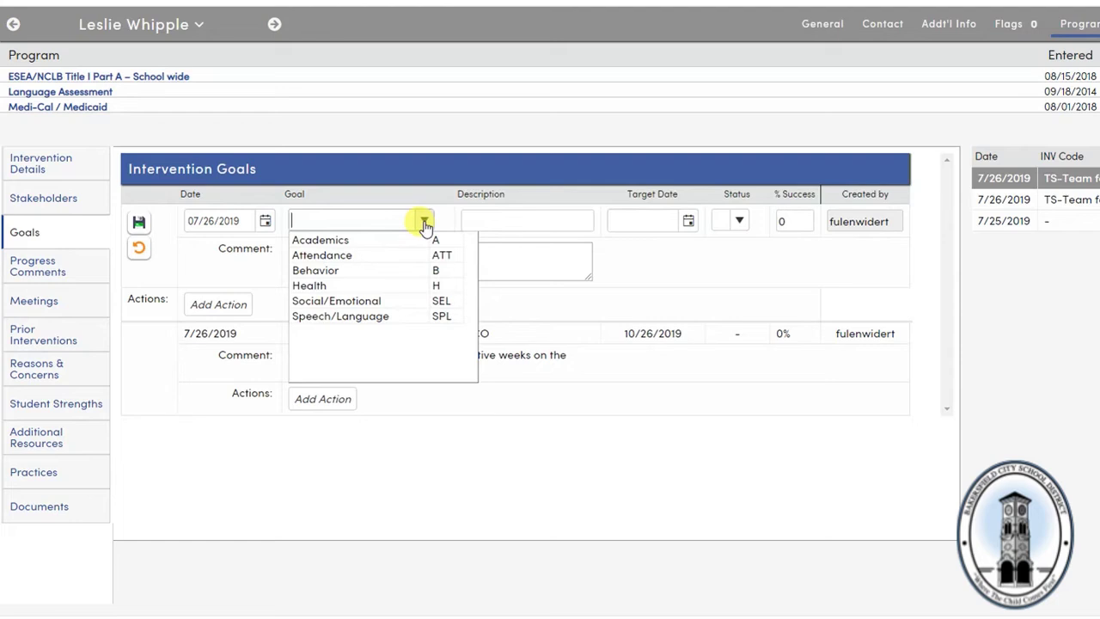
{"action": "left_click", "coordinate": [499, 220]}
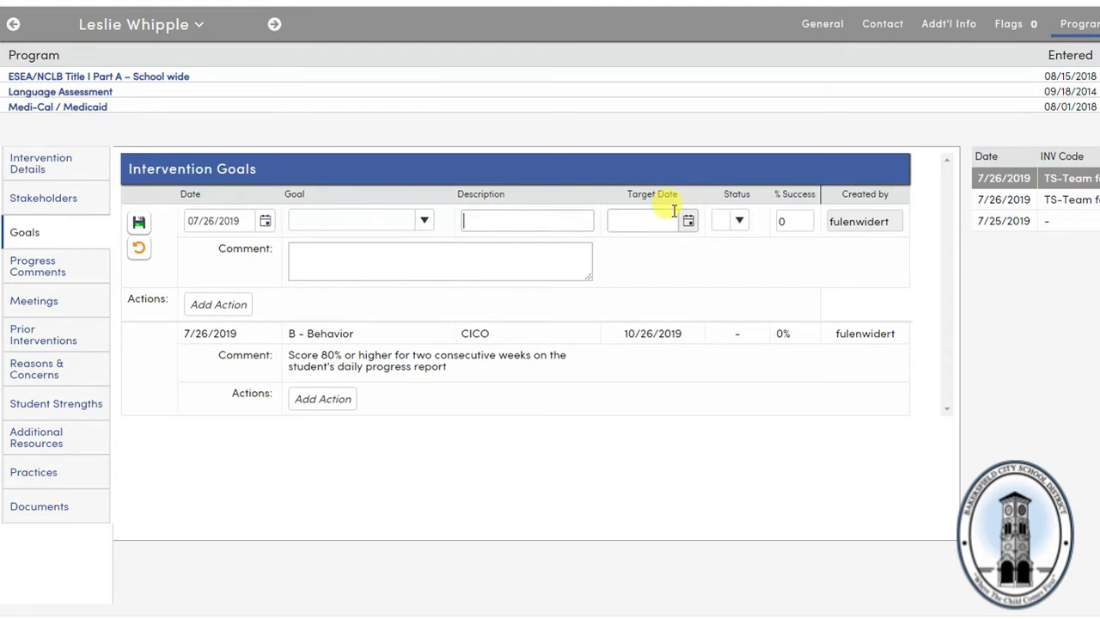
{"action": "left_click", "coordinate": [138, 249]}
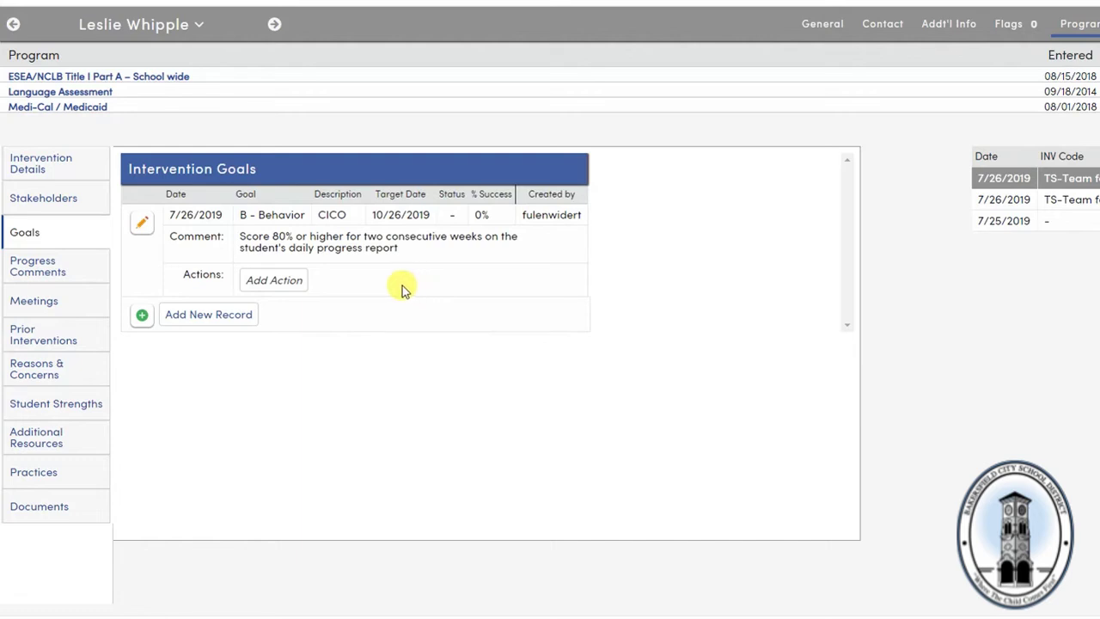
- Examine the new action form for the Behavior goal, including its stakeholder choices, and cancel it
{"action": "left_click", "coordinate": [281, 291]}
{"action": "left_click", "coordinate": [401, 238]}
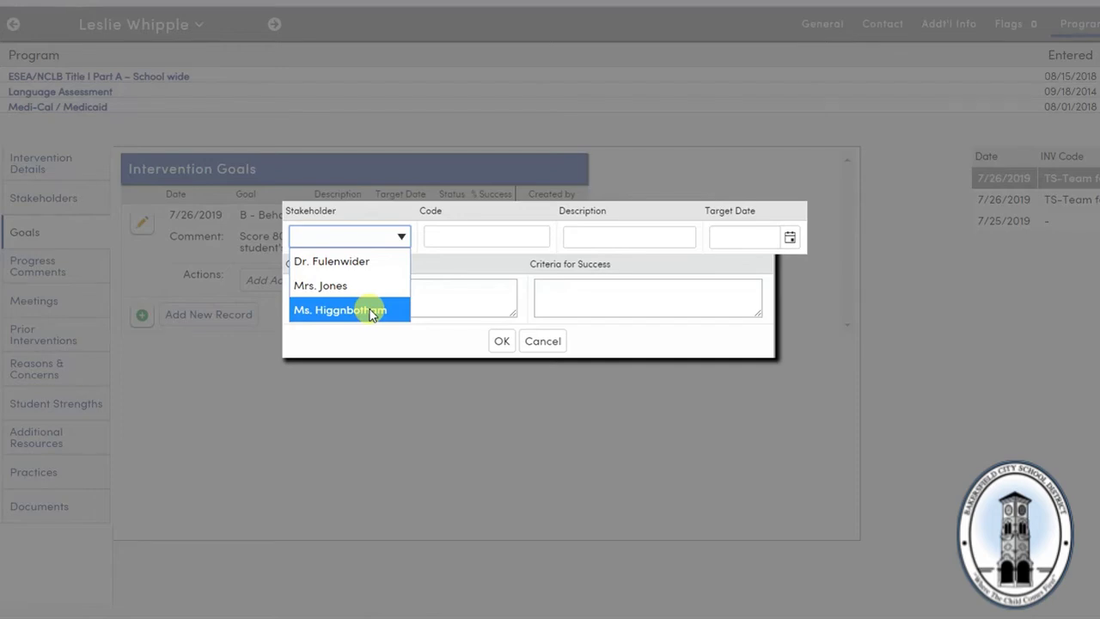
{"action": "left_click", "coordinate": [534, 341]}
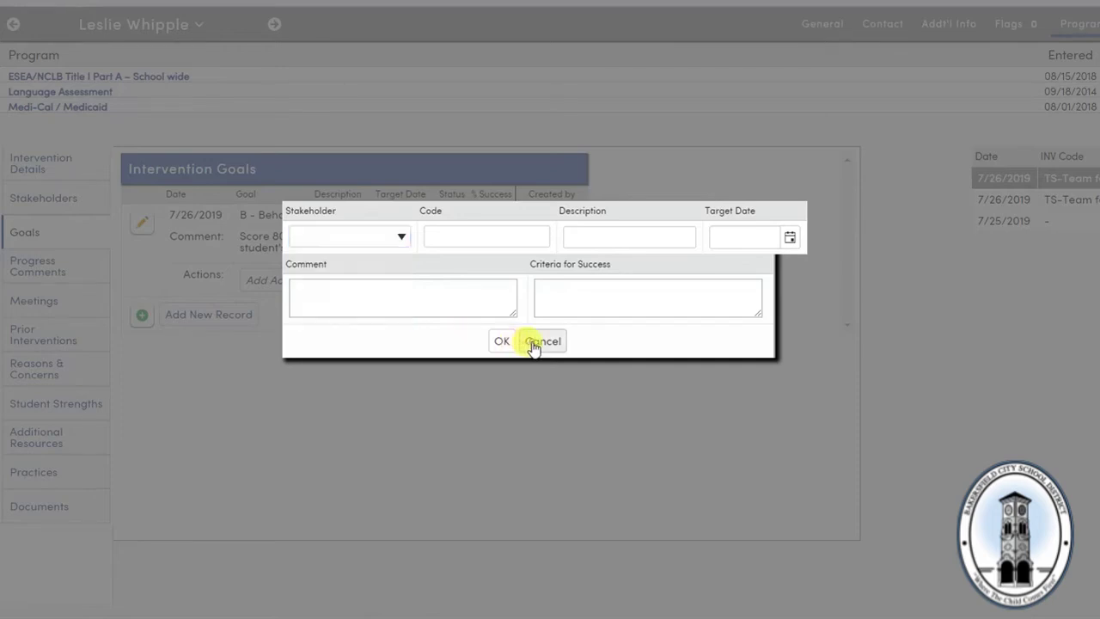
{"action": "left_click", "coordinate": [535, 340]}
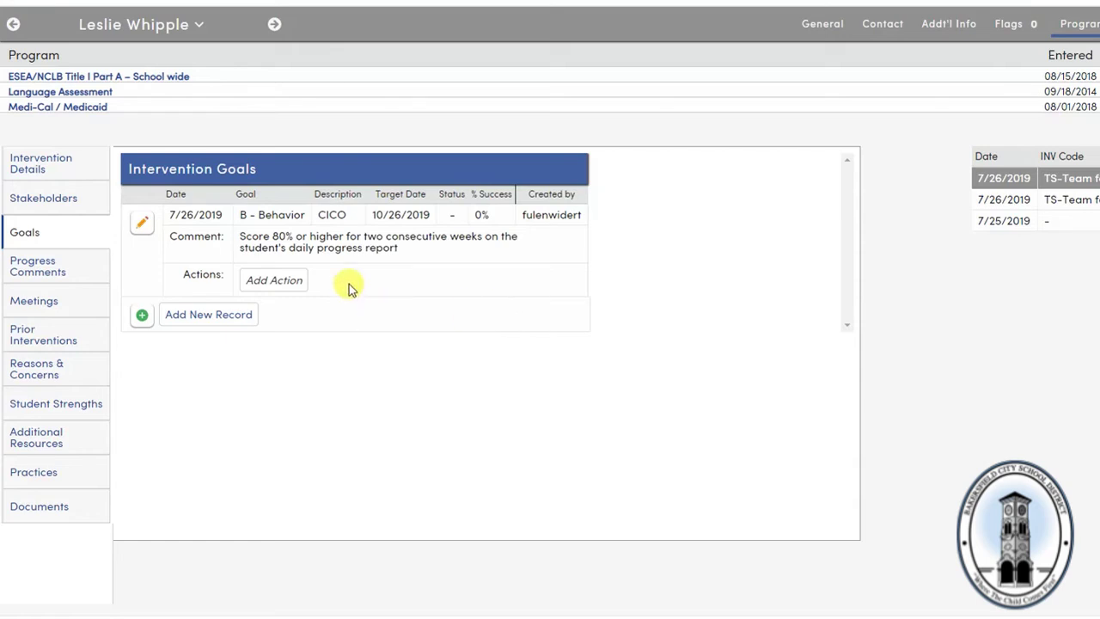
- Open the progress comments, view the fields of a blank comment record, and discard it
{"action": "left_click", "coordinate": [69, 273]}
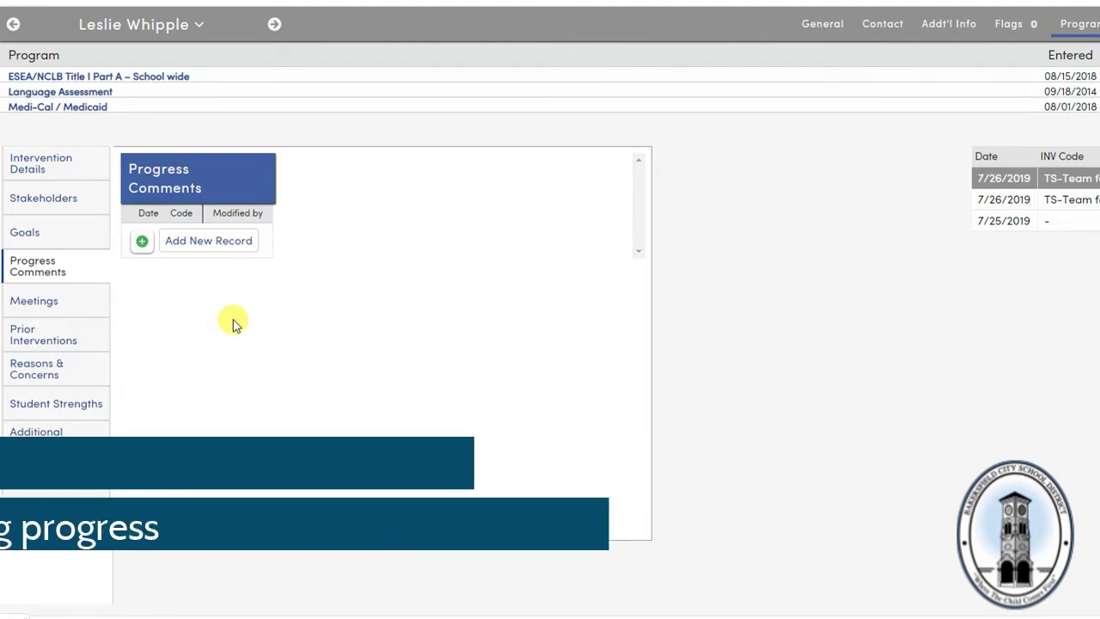
{"action": "left_click", "coordinate": [221, 248]}
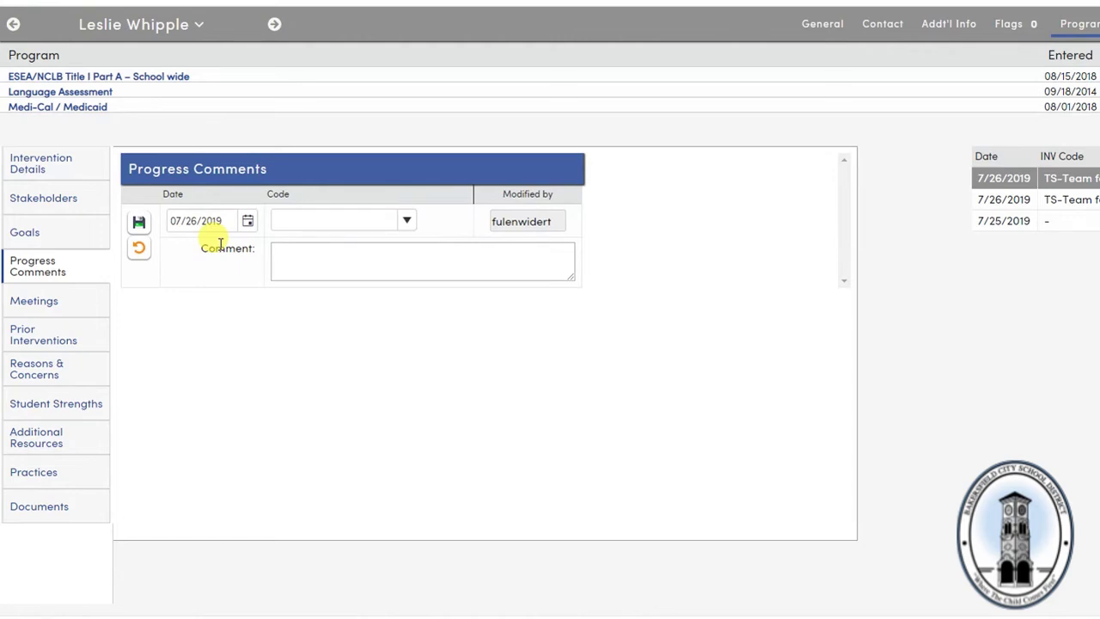
{"action": "left_click", "coordinate": [148, 262]}
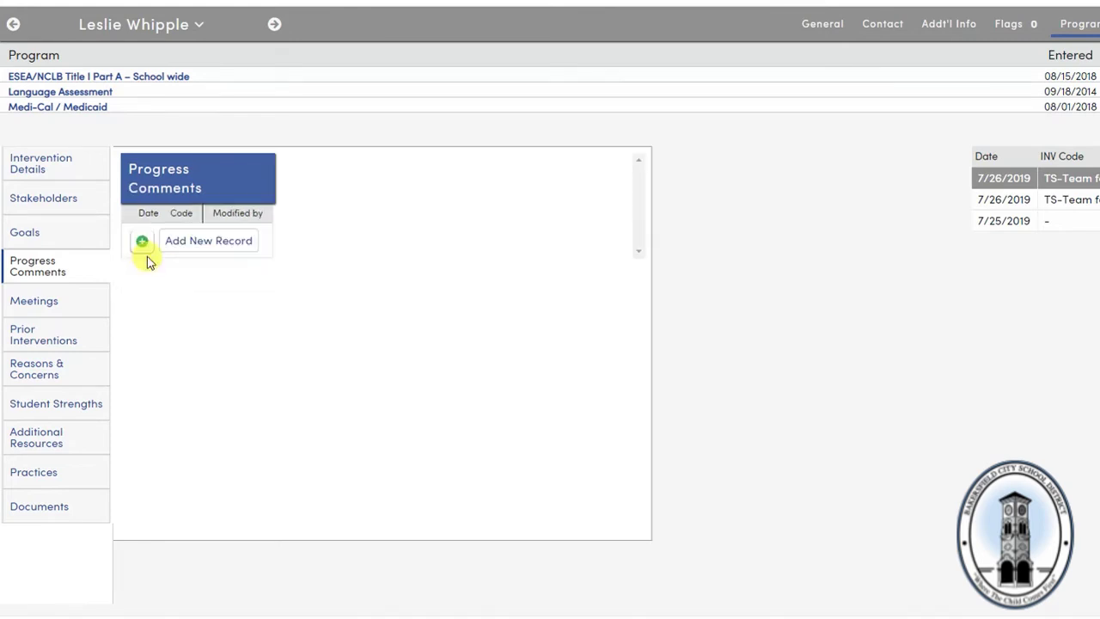
- Review the intervention's scheduled meetings and its list of prior interventions
{"action": "left_click", "coordinate": [50, 310]}
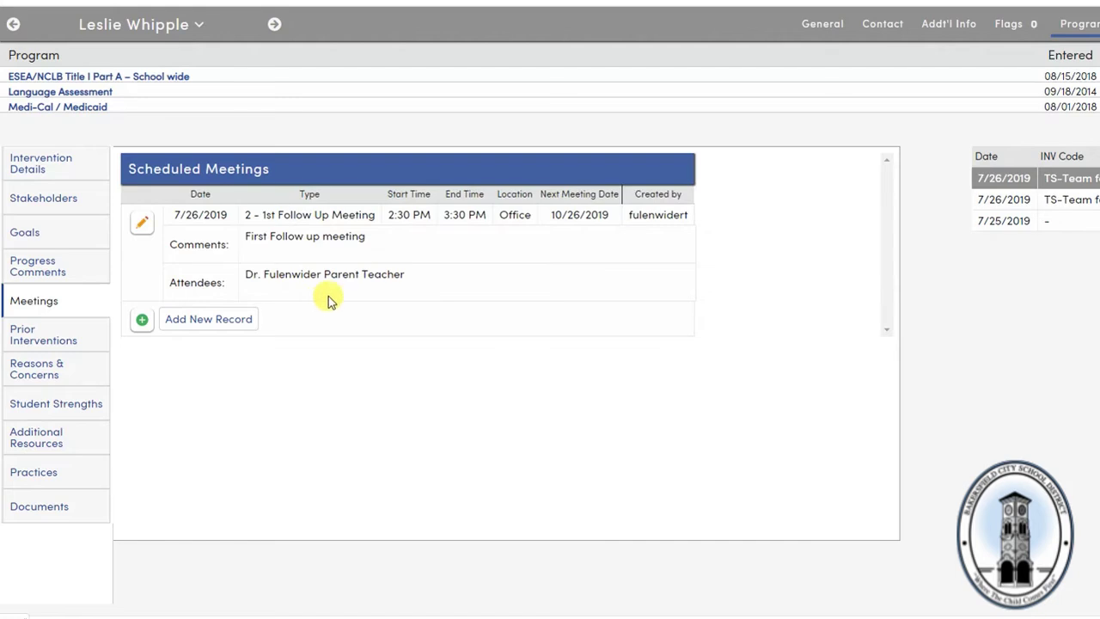
{"action": "left_click", "coordinate": [69, 342]}
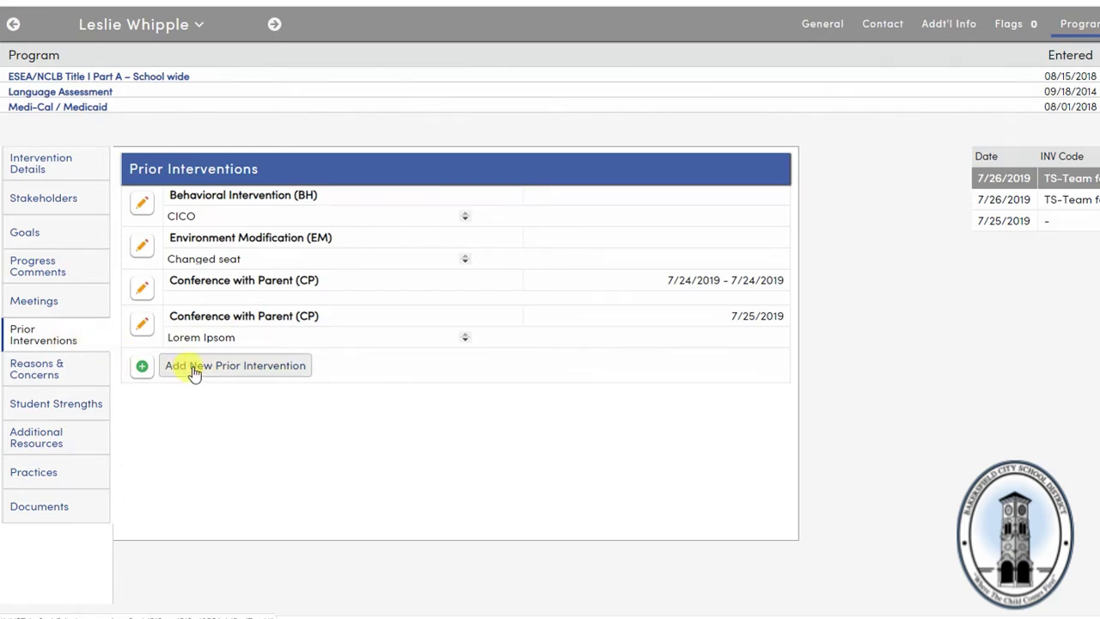
- View the fields of a blank prior intervention record and discard it, and review the reasons, concerns and student strengths
{"action": "left_click", "coordinate": [230, 365]}
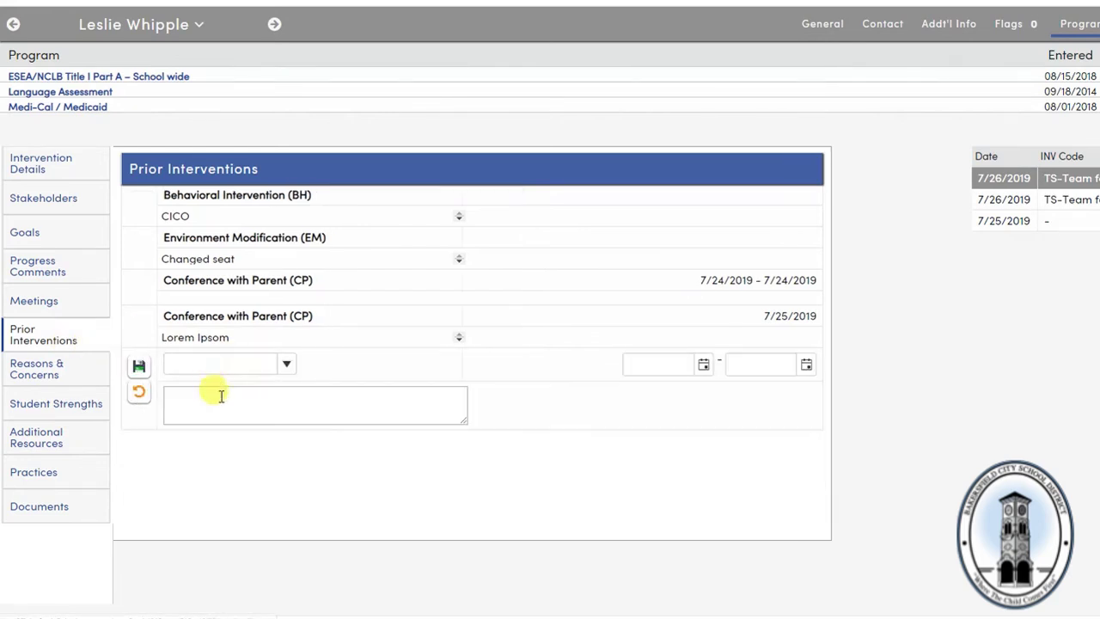
{"action": "left_click", "coordinate": [138, 396]}
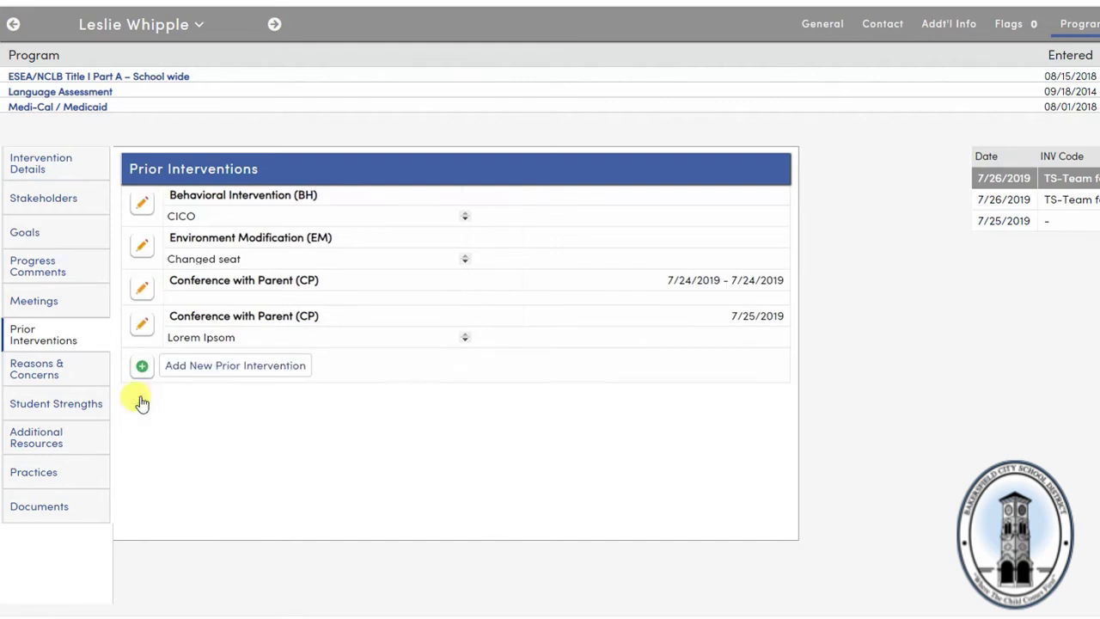
{"action": "left_click", "coordinate": [45, 384]}
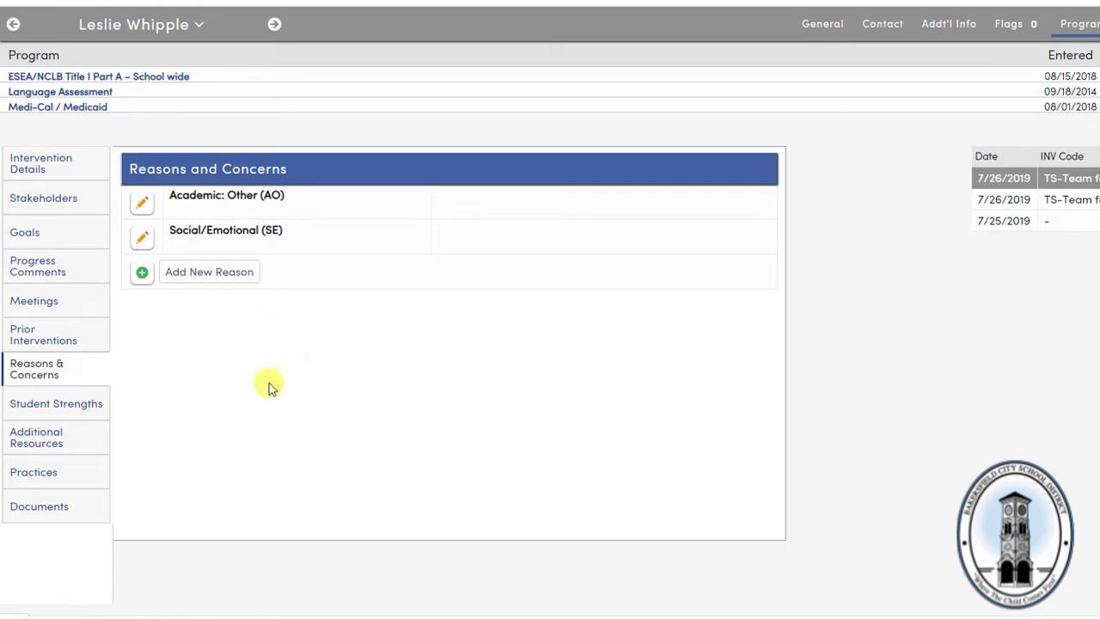
{"action": "left_click", "coordinate": [48, 402]}
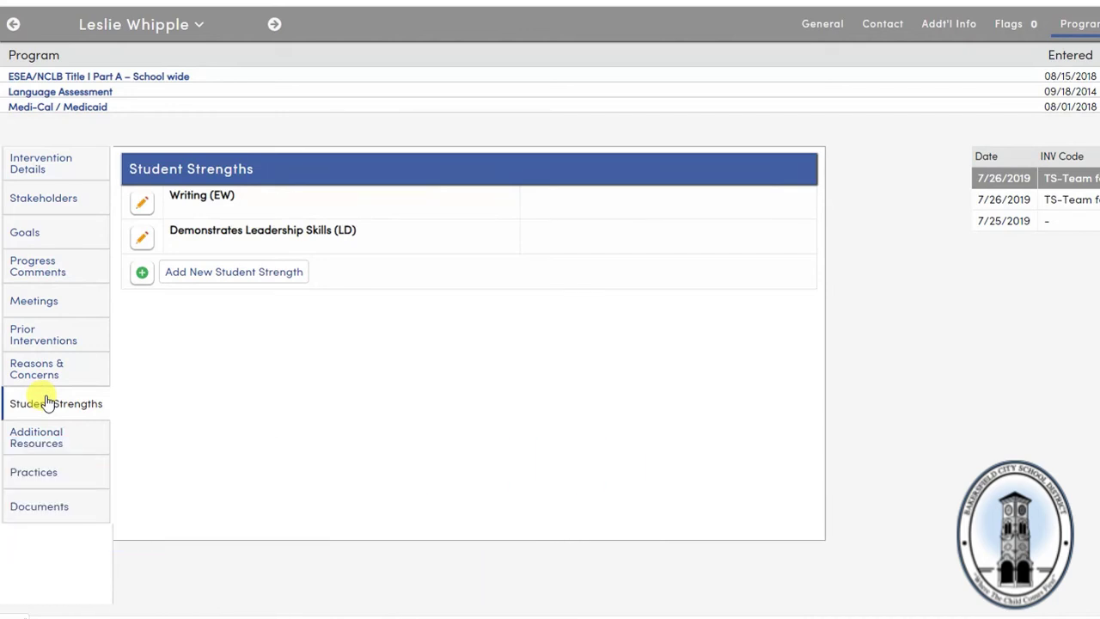
- Review the additional resources, examine the resource types and comment field of a blank resource record, and discard it
{"action": "left_click", "coordinate": [43, 434]}
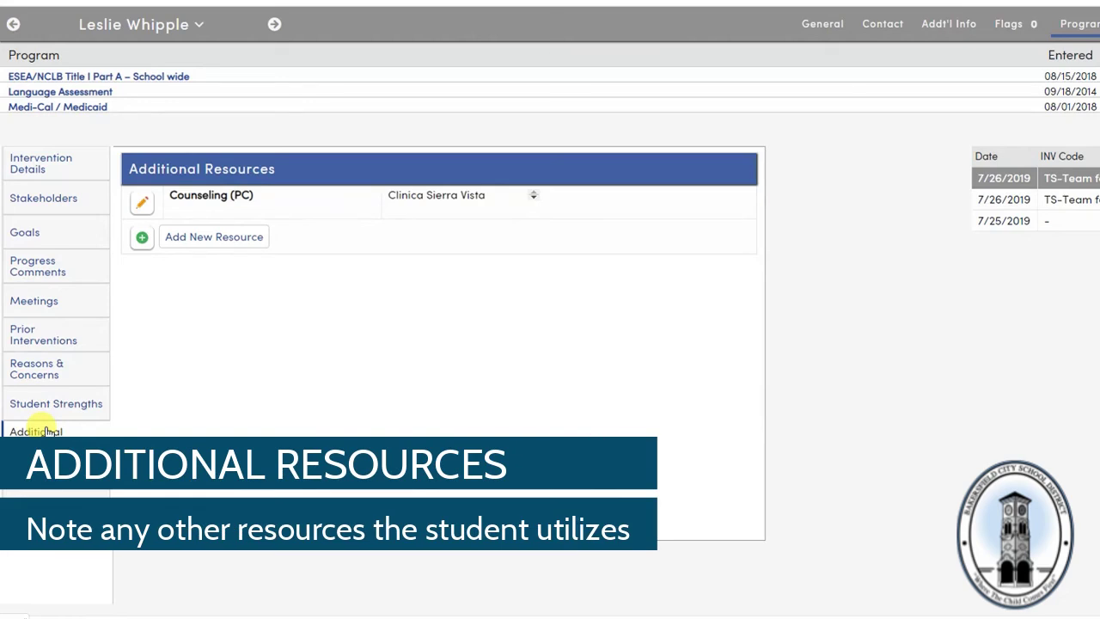
{"action": "left_click", "coordinate": [192, 244]}
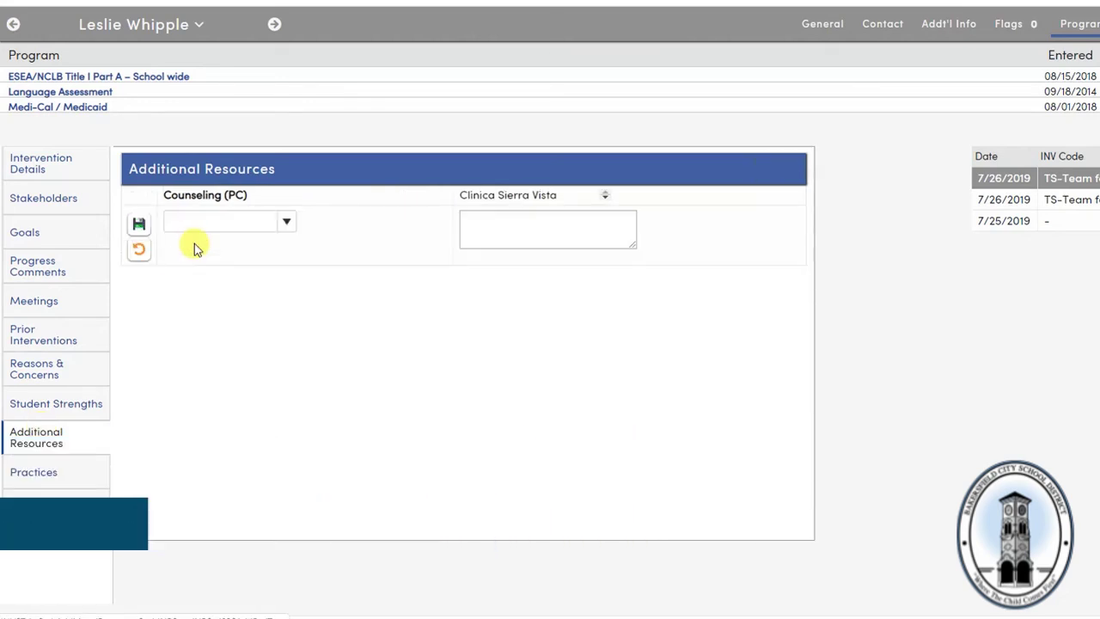
{"action": "left_click", "coordinate": [285, 222]}
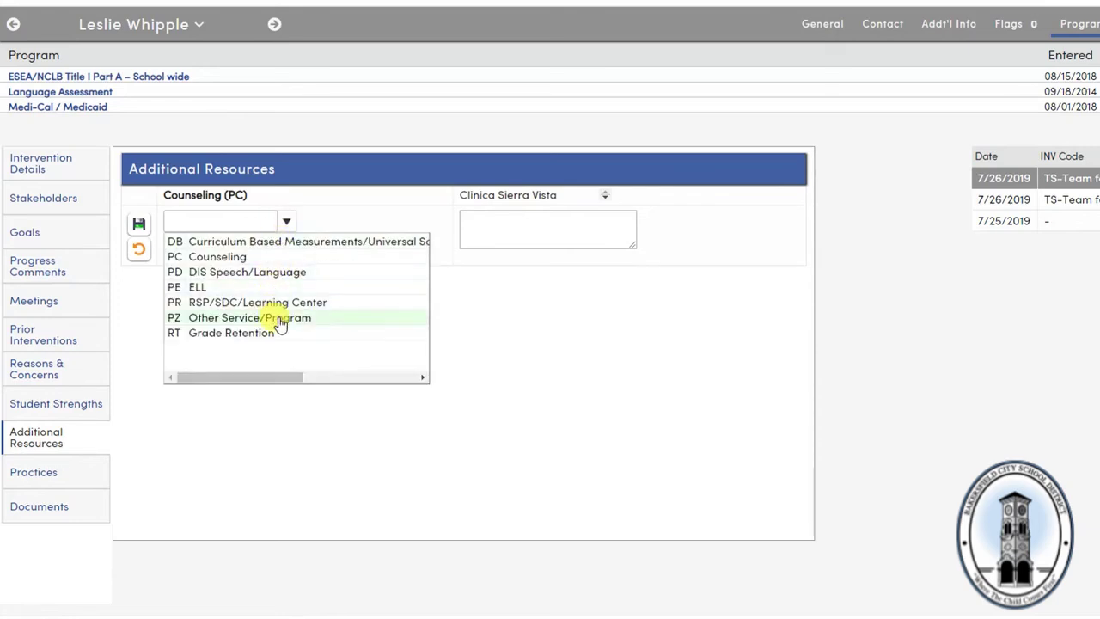
{"action": "left_click", "coordinate": [495, 230]}
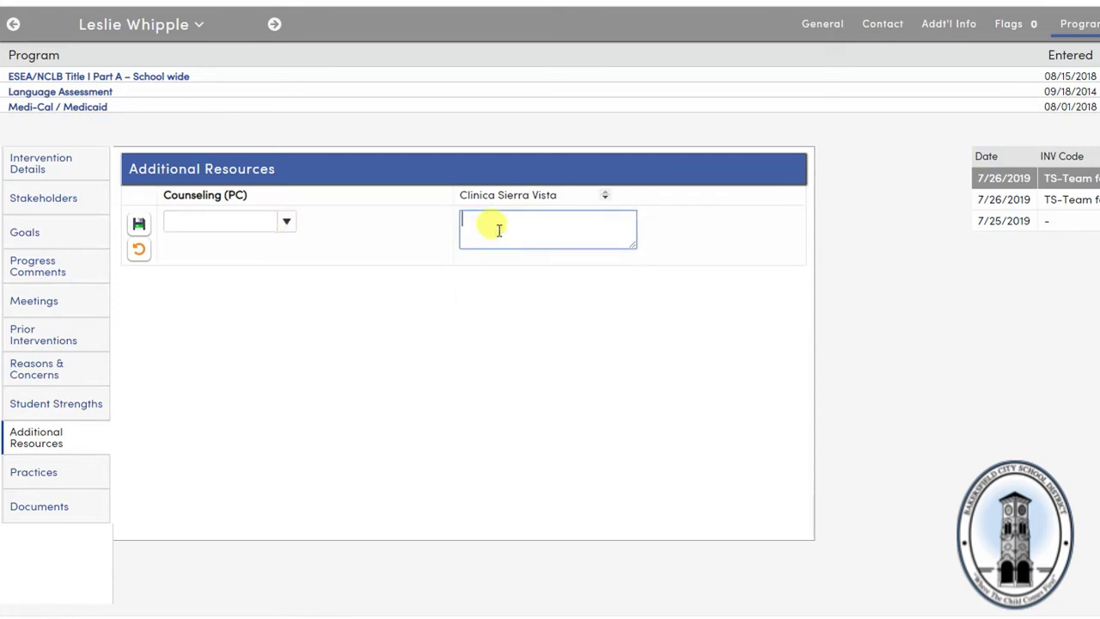
{"action": "left_click", "coordinate": [139, 251]}
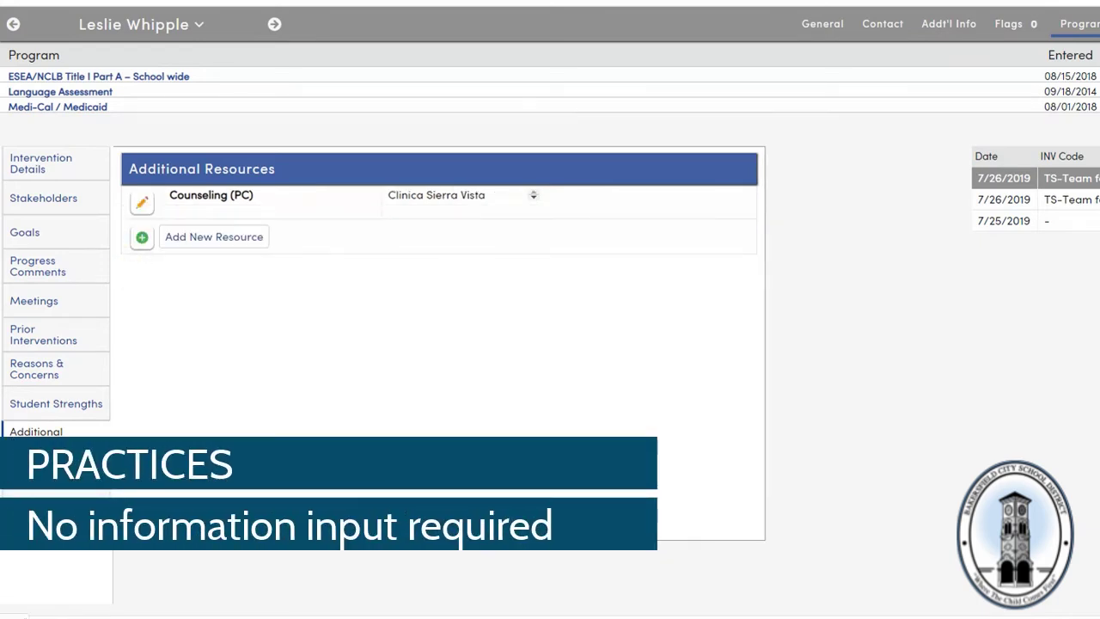
- Review the practices and documents sections, view the file upload form of a new document record, and cancel it
{"action": "left_click", "coordinate": [36, 472]}
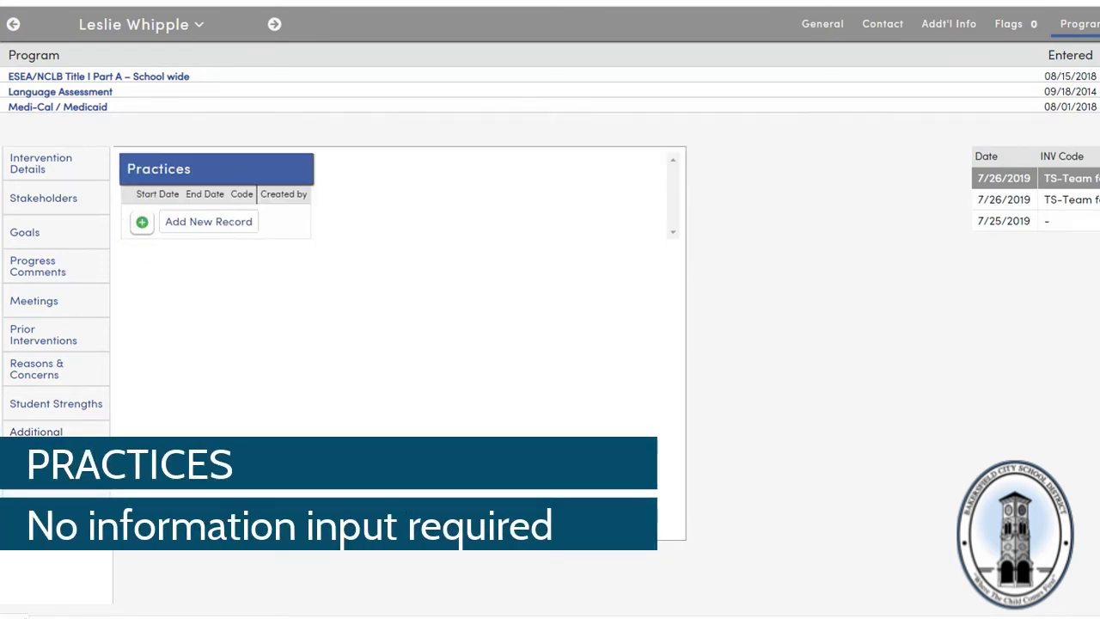
{"action": "left_click", "coordinate": [86, 508]}
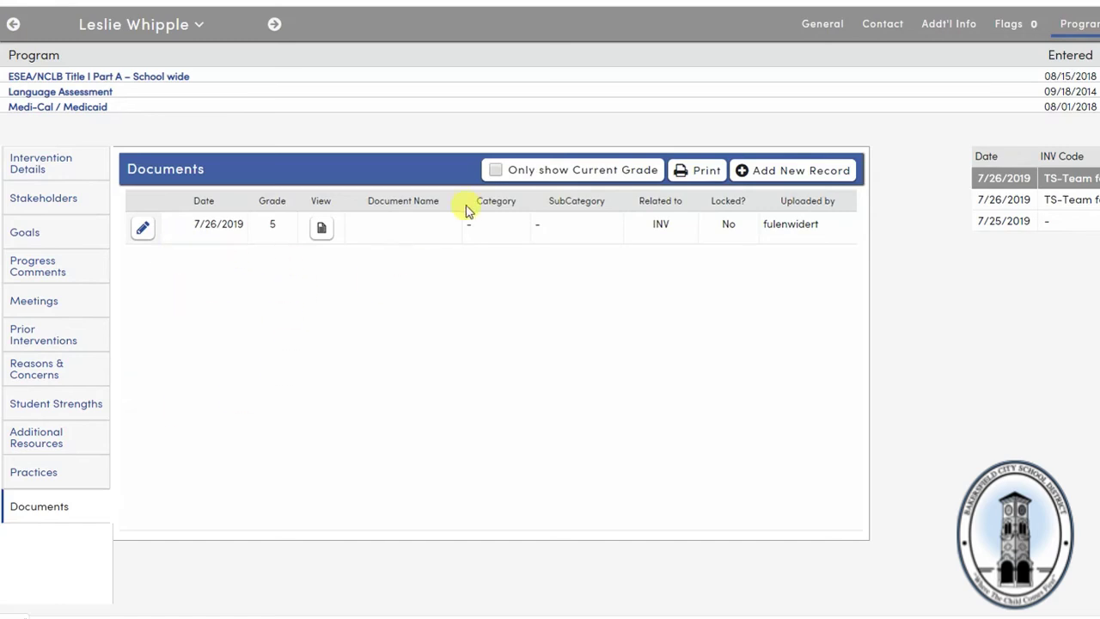
{"action": "left_click", "coordinate": [771, 171]}
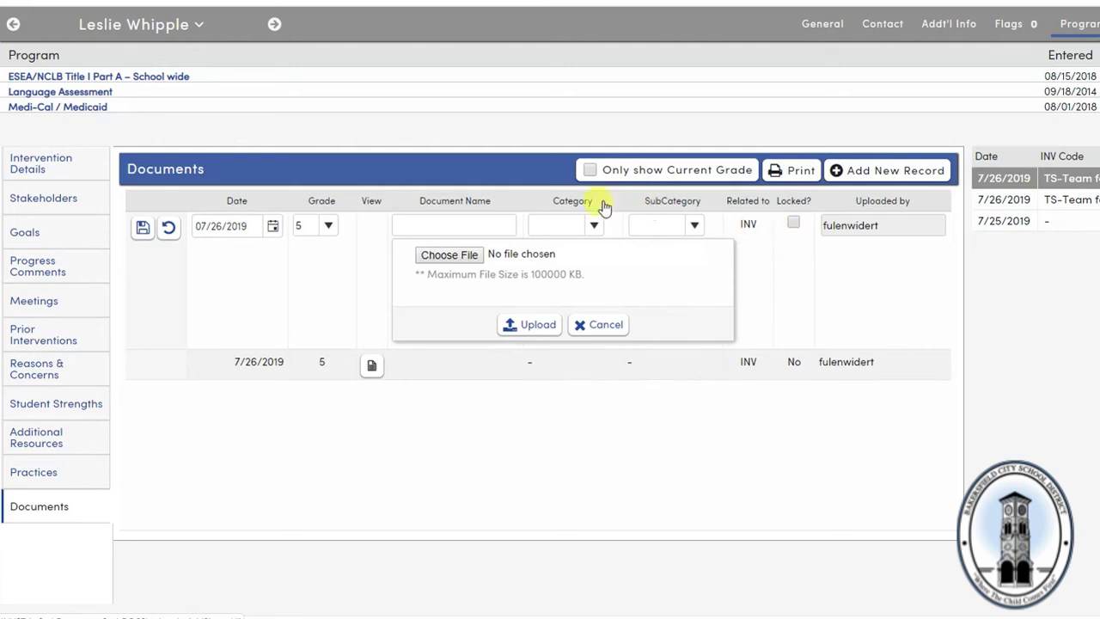
{"action": "left_click", "coordinate": [602, 324]}
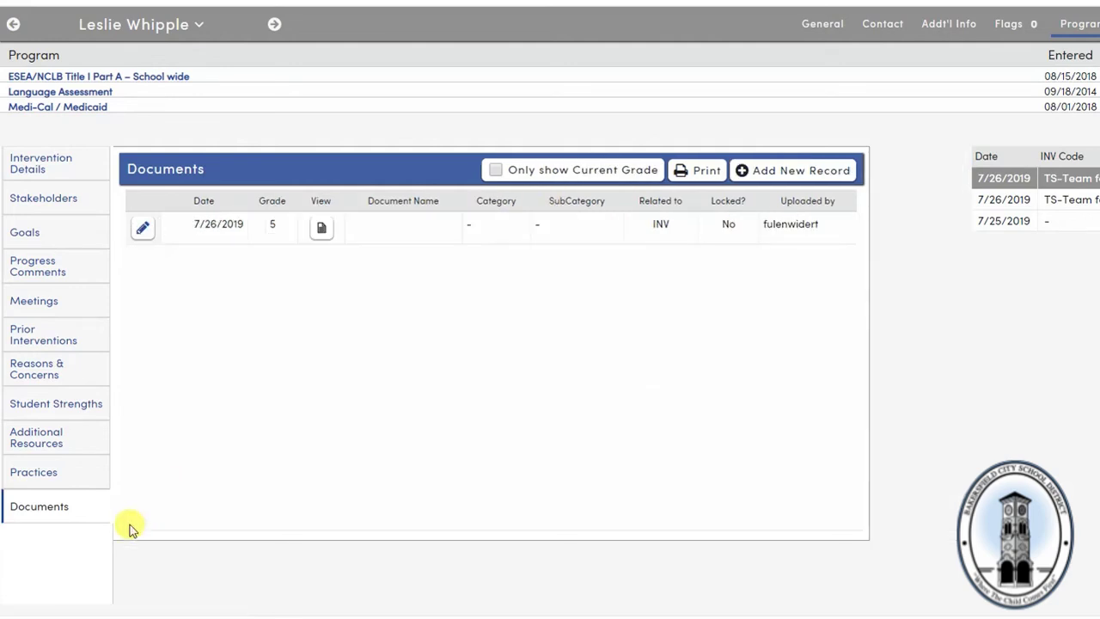
- Change the disposition in the intervention details to Intervention Plan Developed and save the record
{"action": "left_click", "coordinate": [60, 168]}
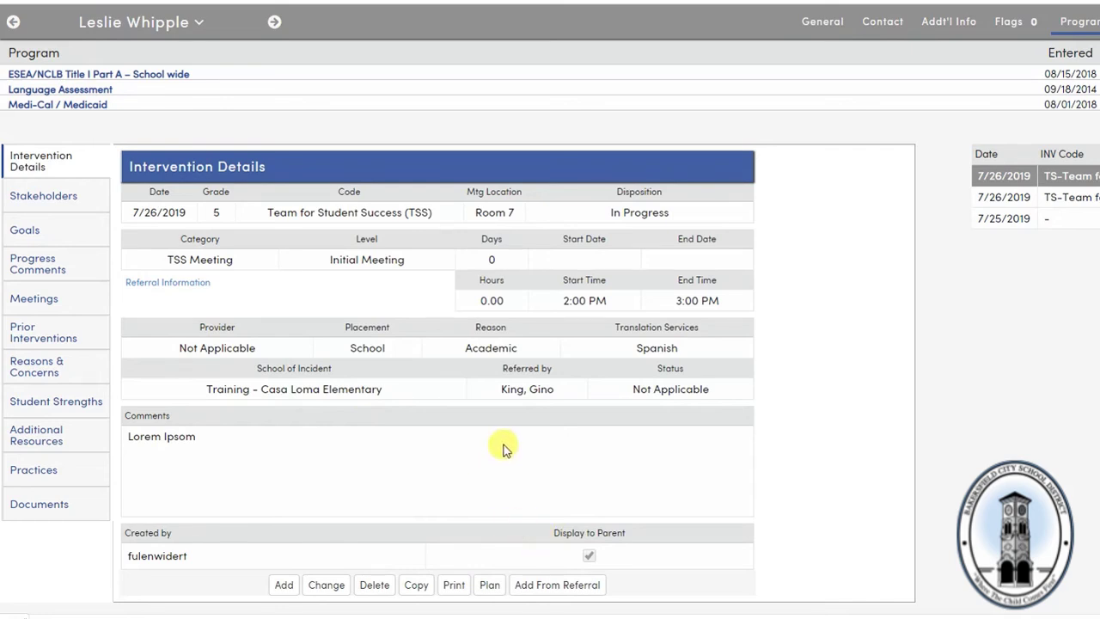
{"action": "left_click", "coordinate": [326, 586]}
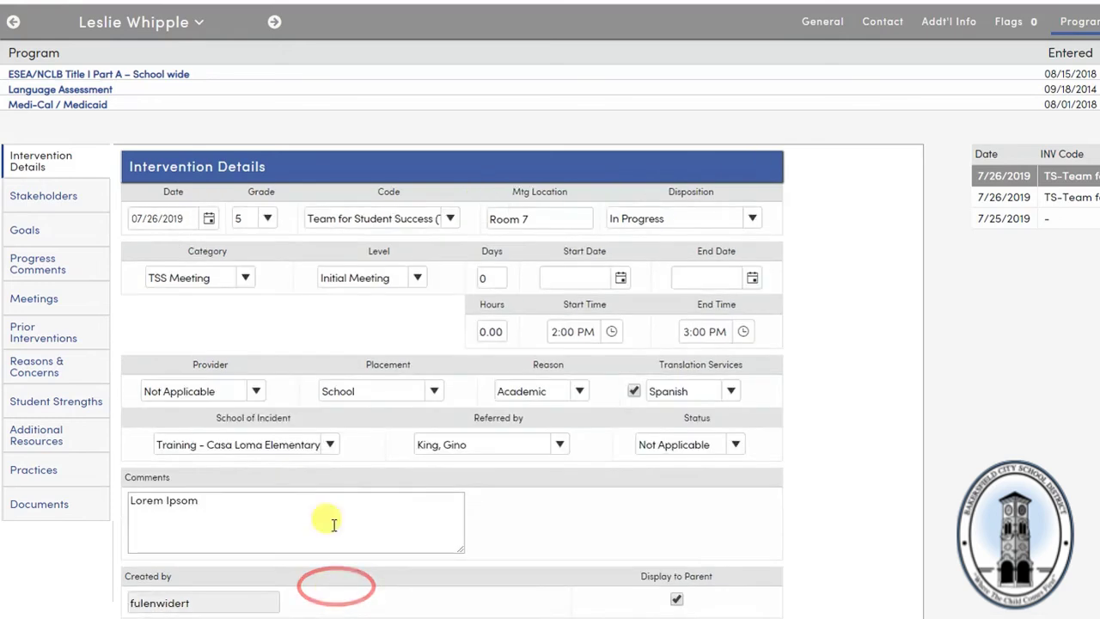
{"action": "left_click", "coordinate": [753, 219]}
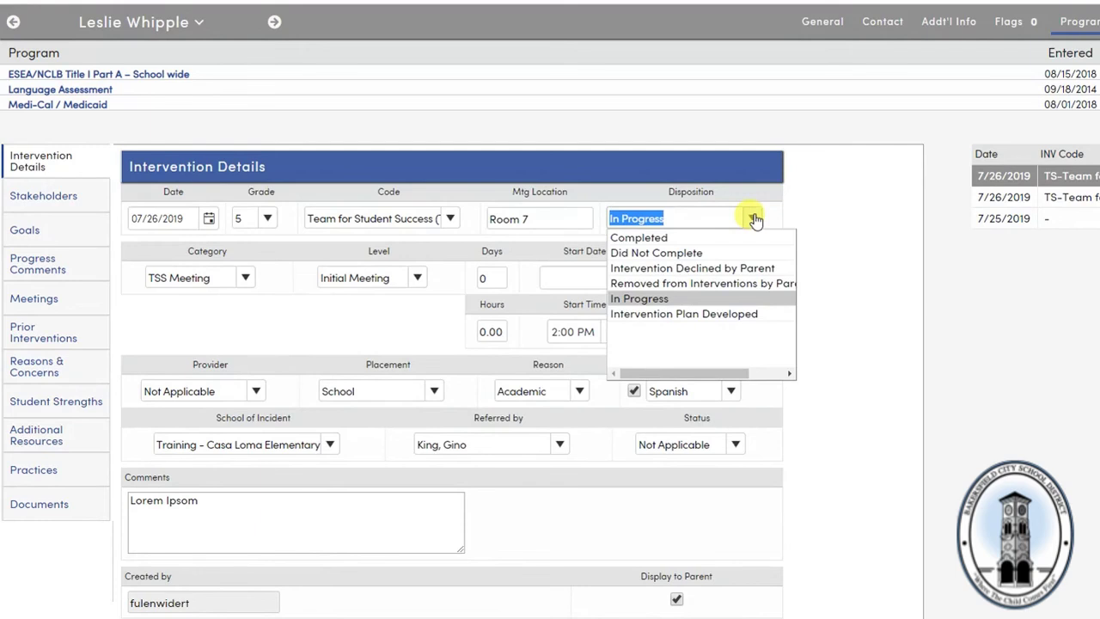
{"action": "left_click", "coordinate": [706, 317]}
{"action": "scroll", "coordinate": [533, 508], "scroll_direction": "down", "scroll_amount": 1}
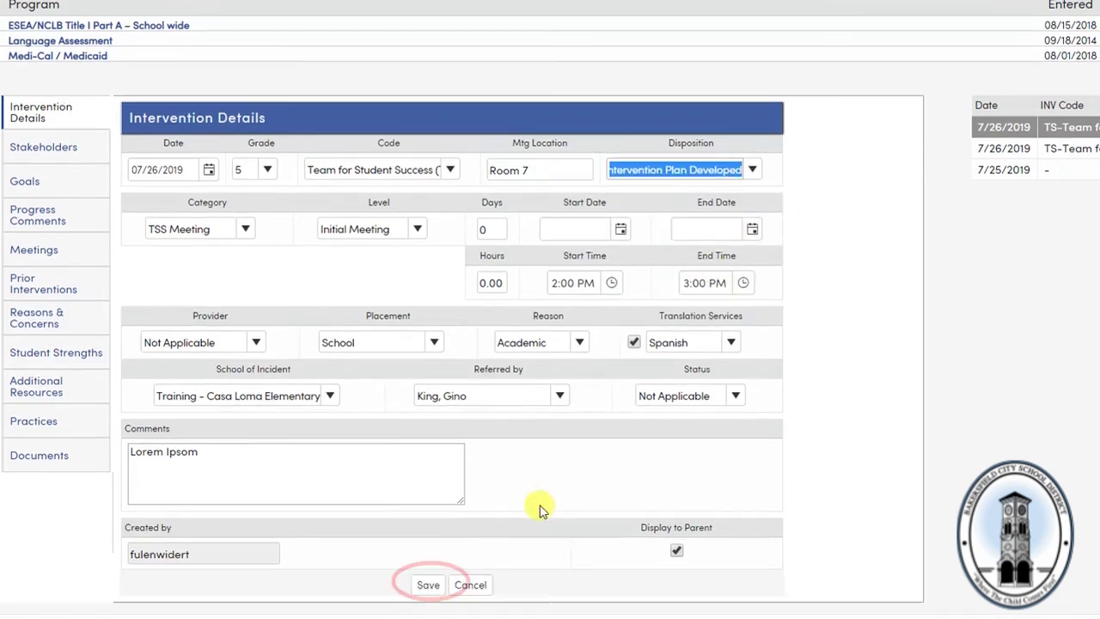
{"action": "left_click", "coordinate": [427, 584]}
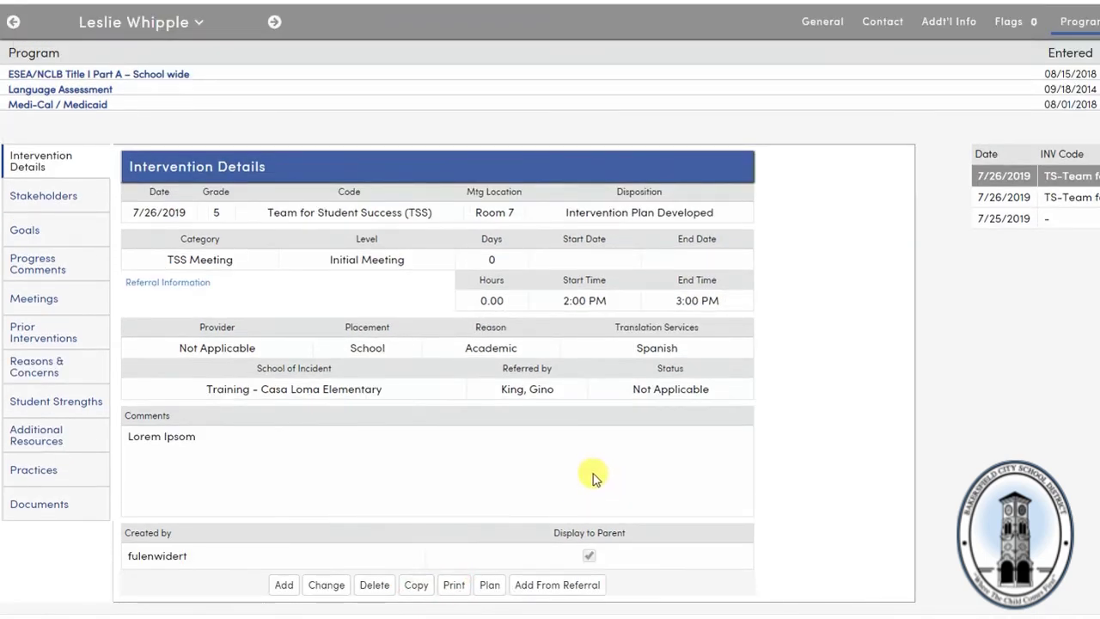
- Generate the intervention's Plan report, view it, and close the report viewer
{"action": "left_click", "coordinate": [494, 591]}
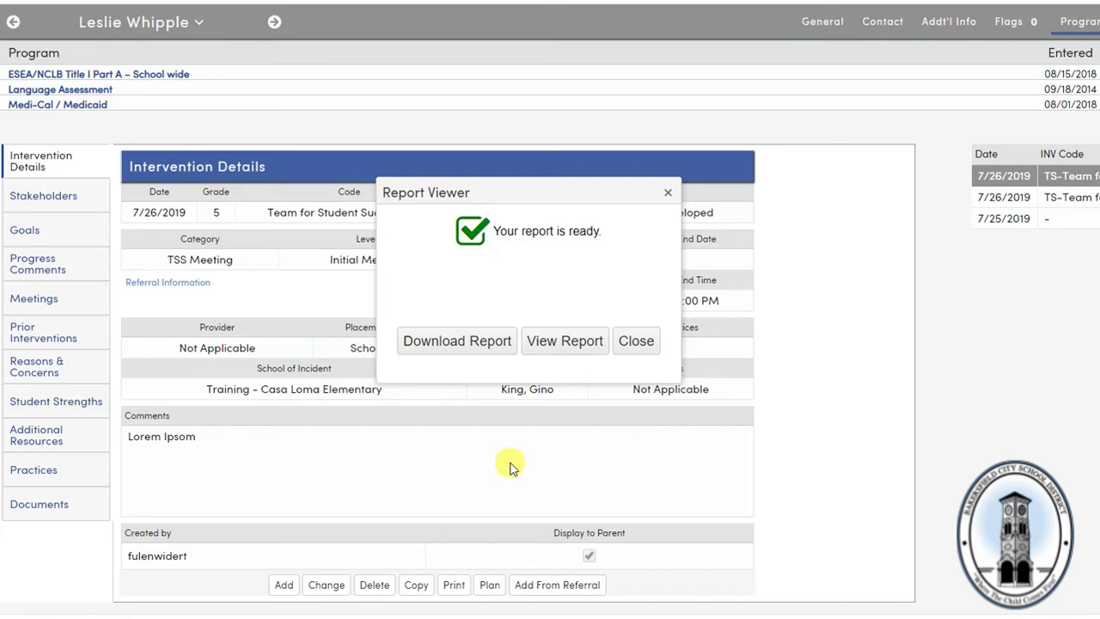
{"action": "left_click", "coordinate": [564, 352]}
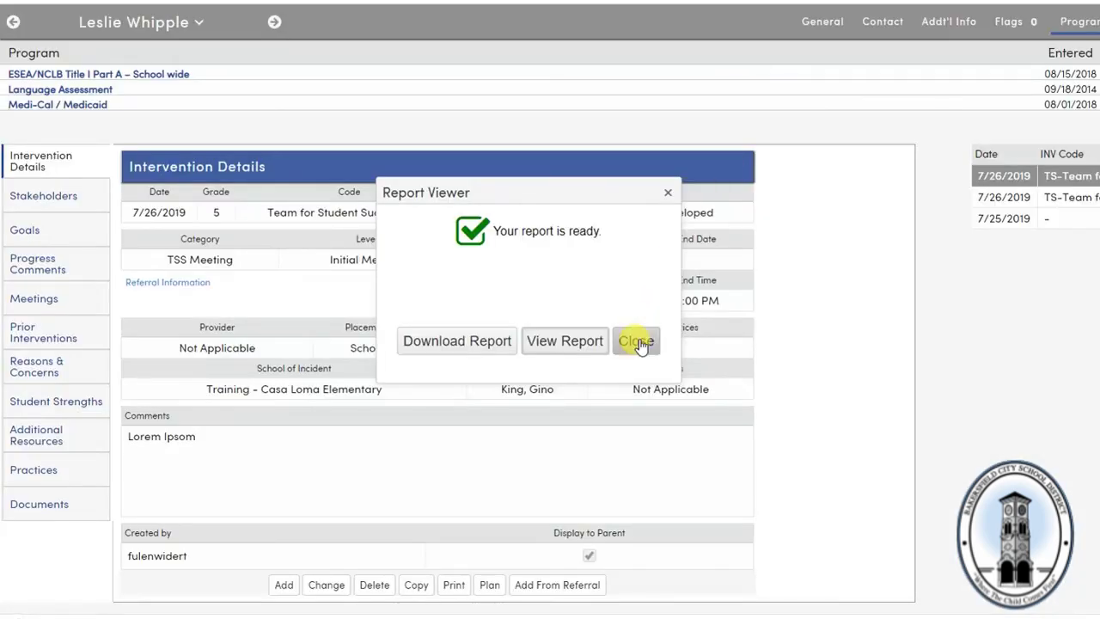
{"action": "left_click", "coordinate": [639, 342]}
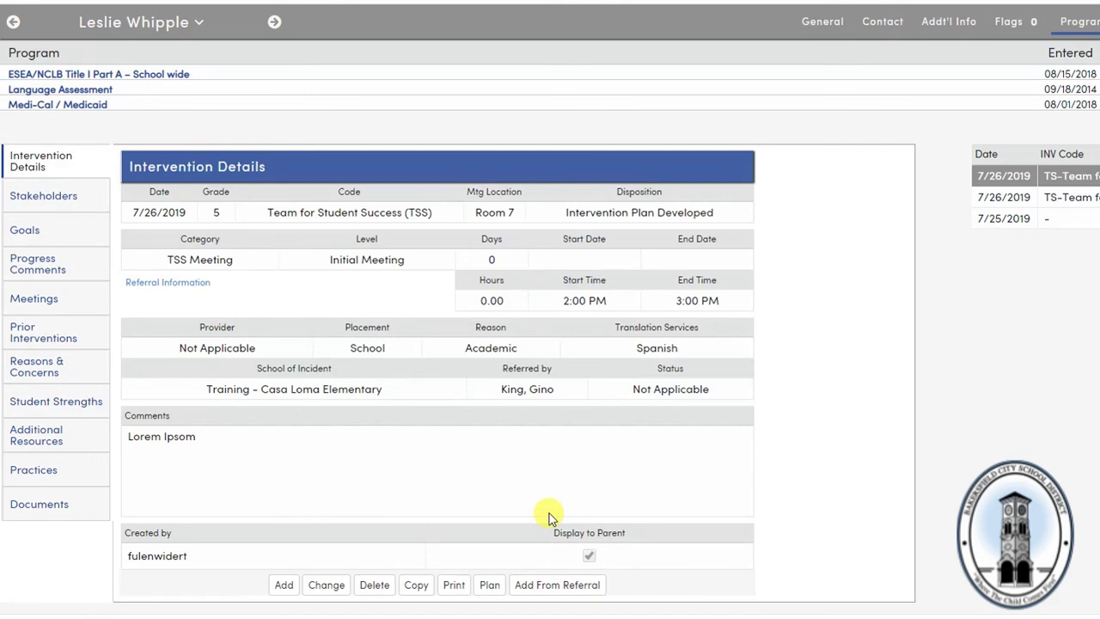
- Copy the intervention with all its corresponding records to the current student, filtering the student list by surname
{"action": "left_click", "coordinate": [417, 587]}
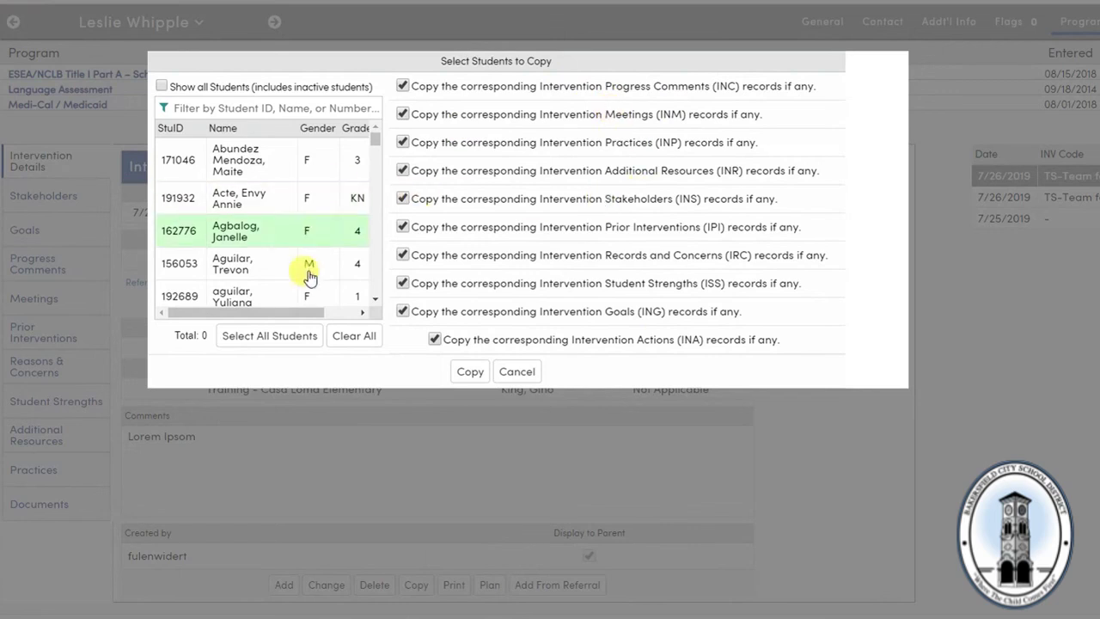
{"action": "left_click", "coordinate": [248, 104]}
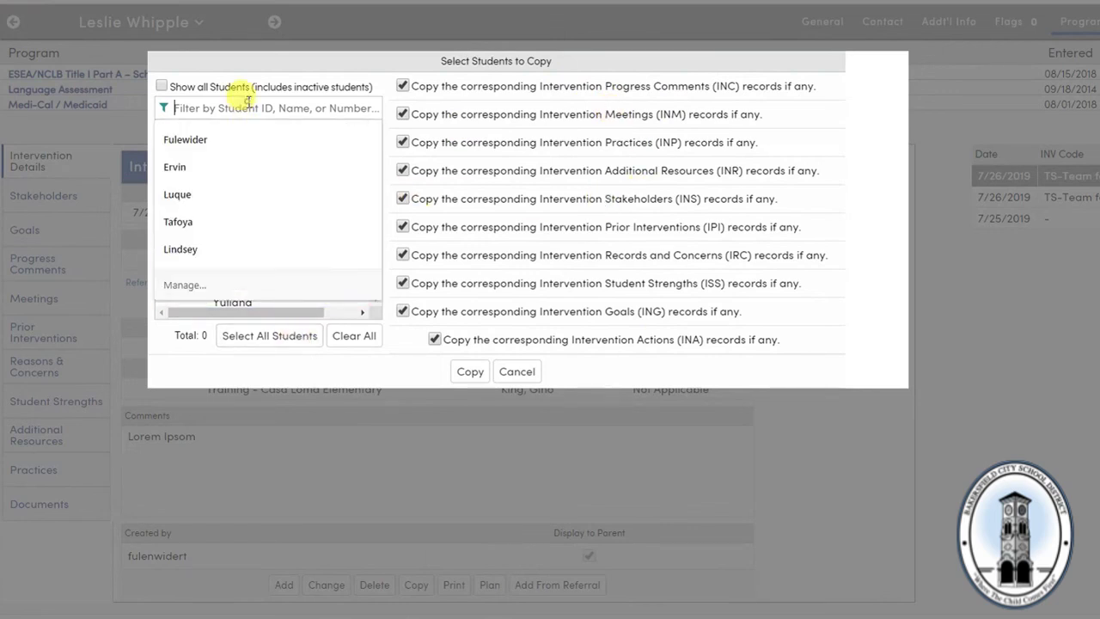
{"action": "left_click", "coordinate": [276, 364]}
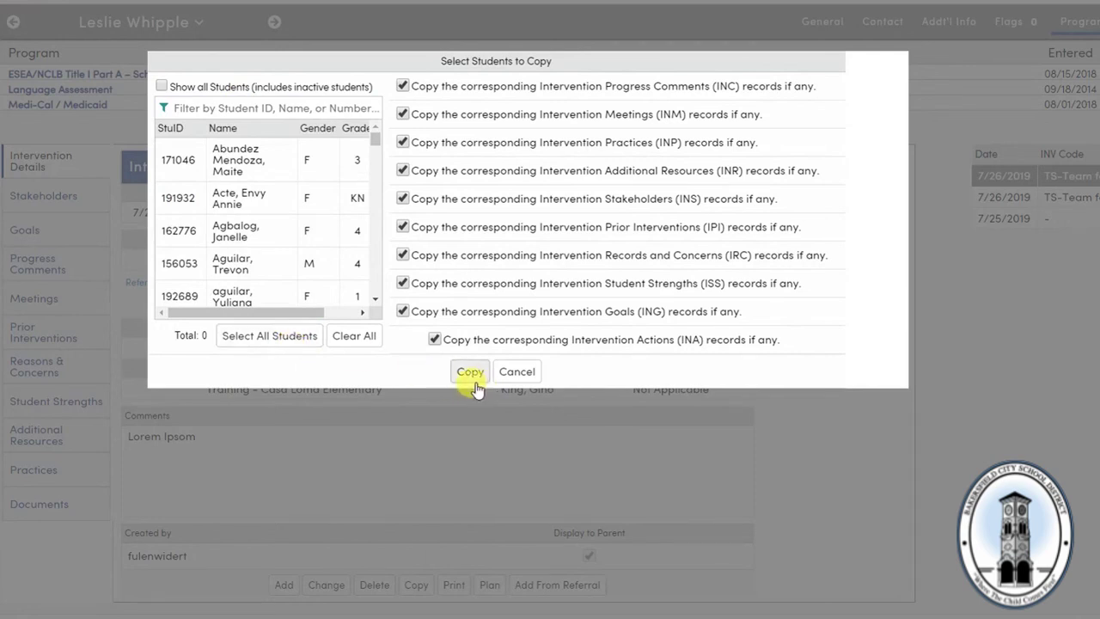
{"action": "left_click", "coordinate": [262, 108]}
{"action": "type", "text": "w"}
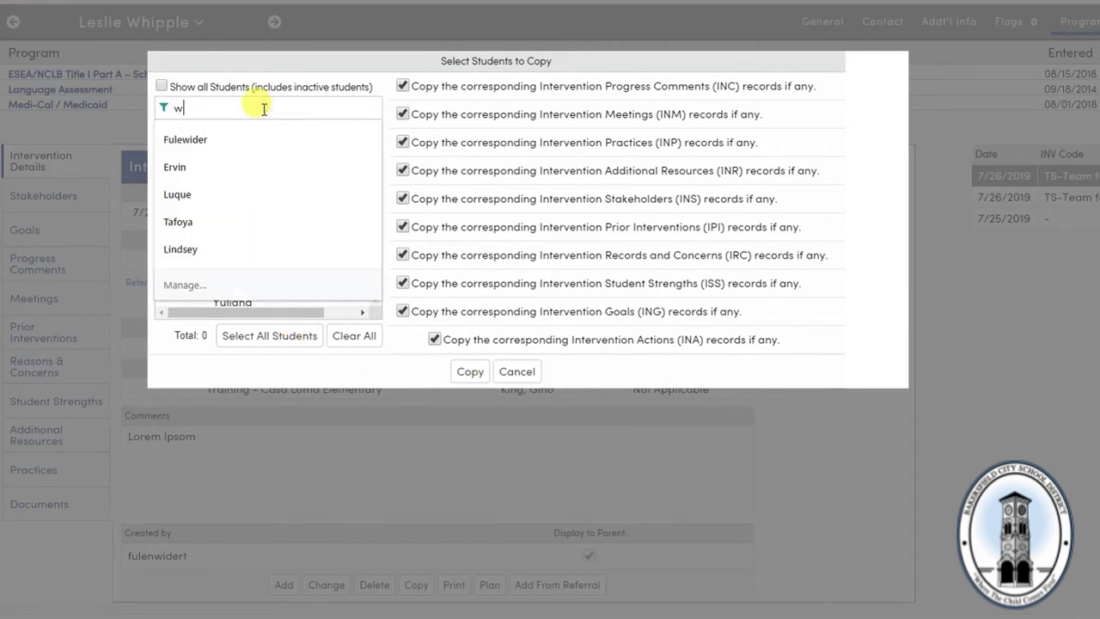
{"action": "type", "text": "hi"}
{"action": "left_click", "coordinate": [249, 157]}
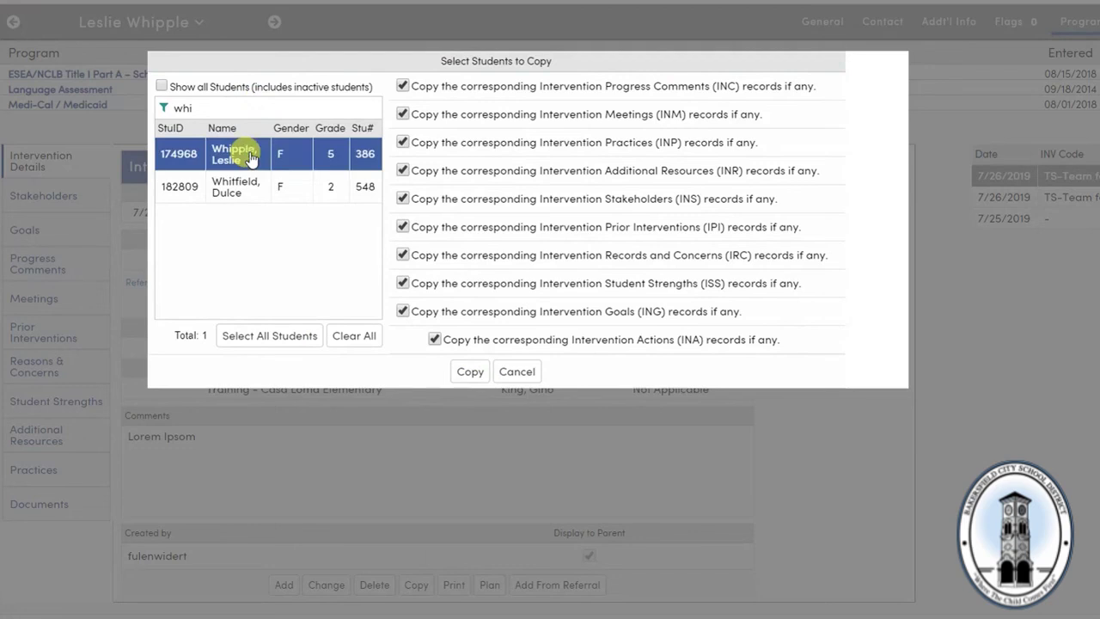
{"action": "left_click", "coordinate": [466, 373]}
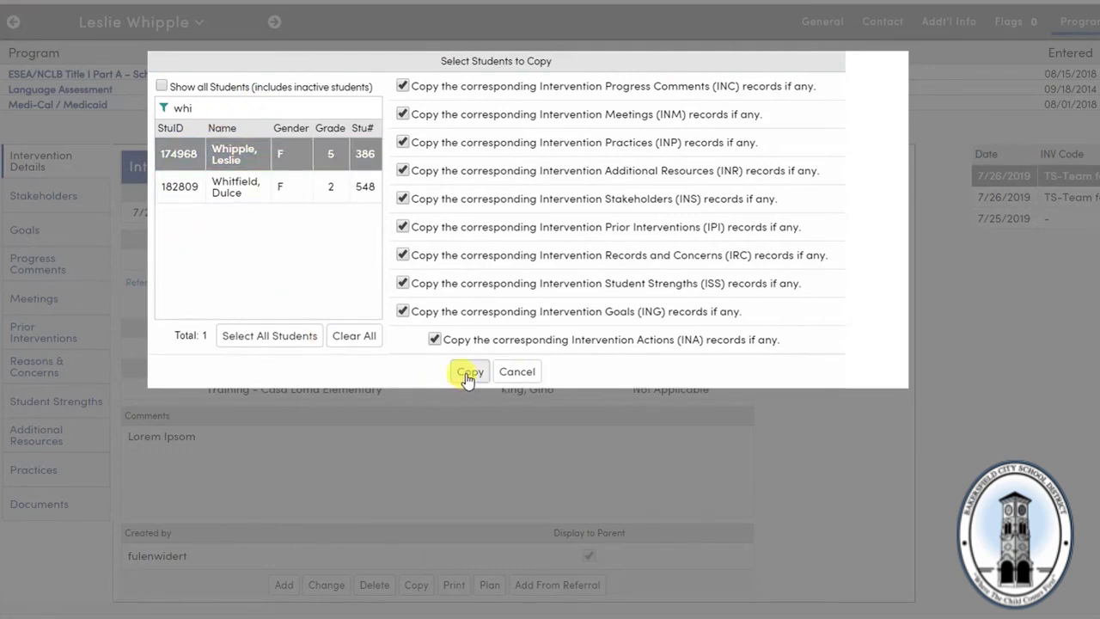
{"action": "left_click", "coordinate": [535, 335]}
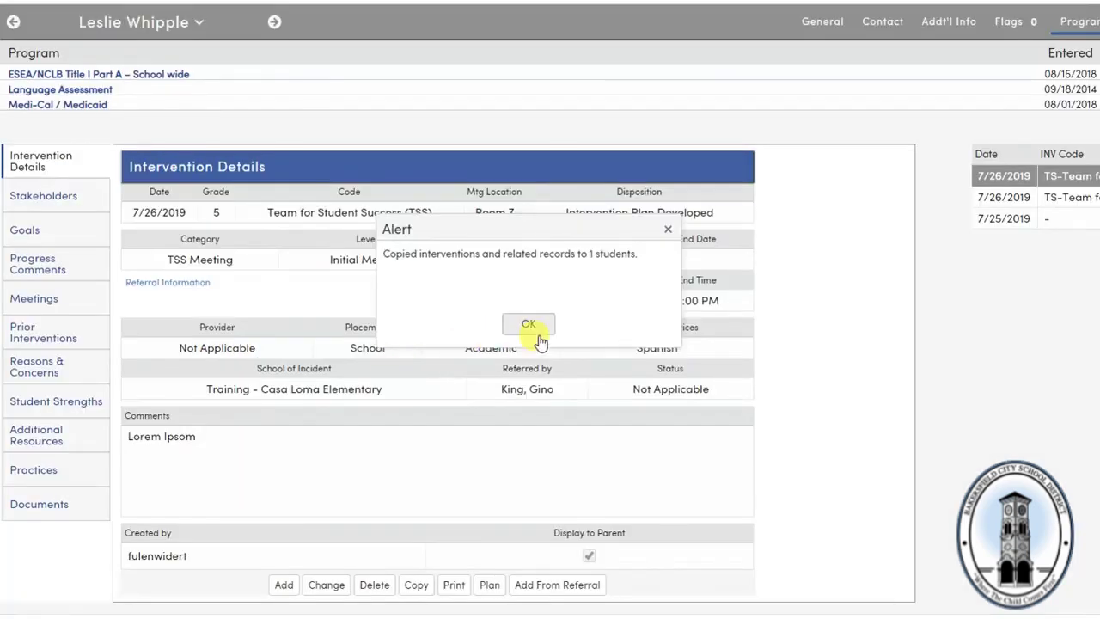
{"action": "left_click", "coordinate": [535, 334]}
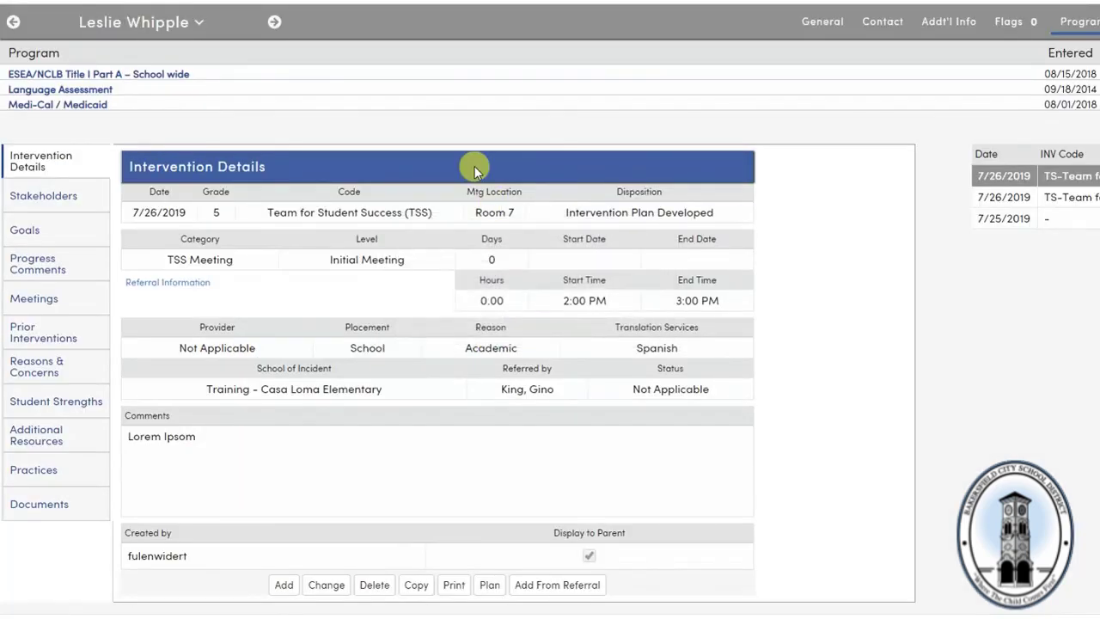